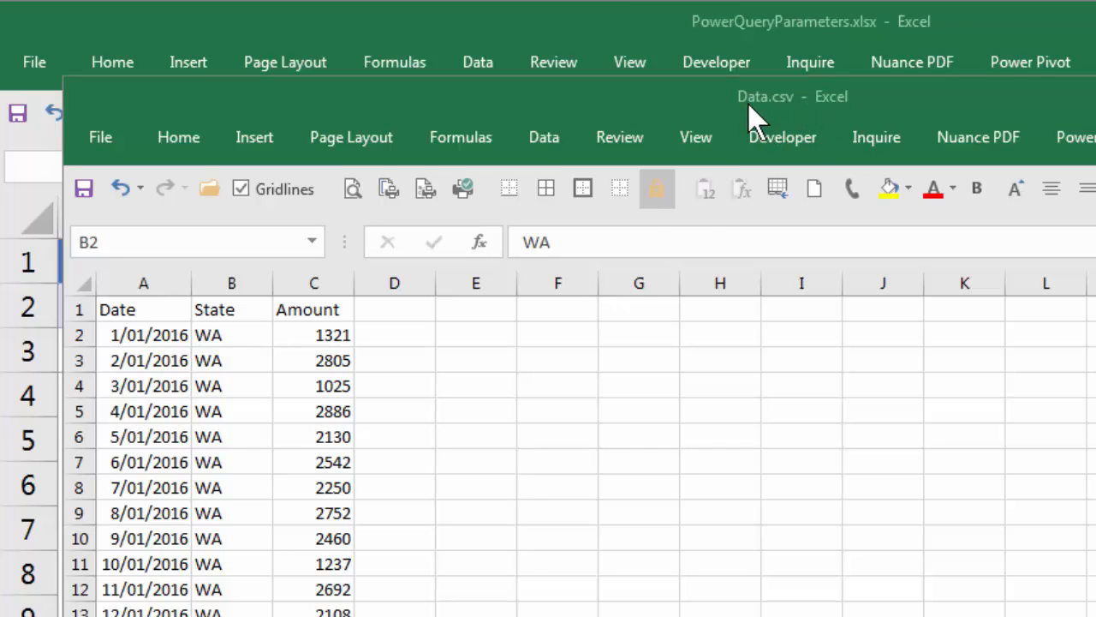
# Step: Switch to the PowerQueryParameters.xlsx workbook and select empty cell D3 beside the parameter table
pyautogui.hotkey('alt', 'Tab')
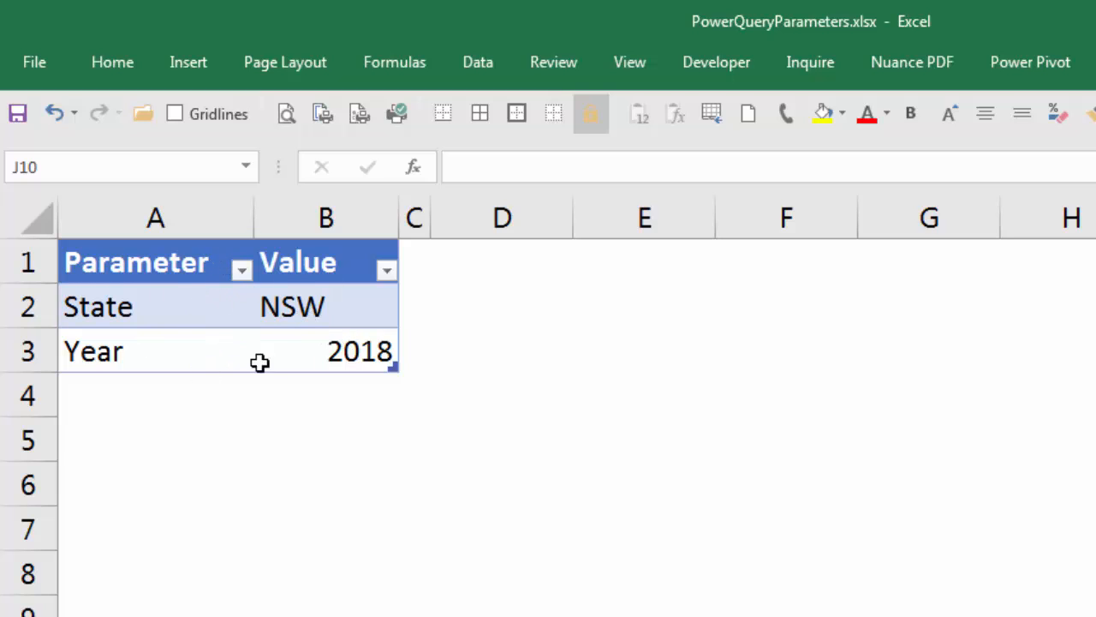
pyautogui.click(329, 307)
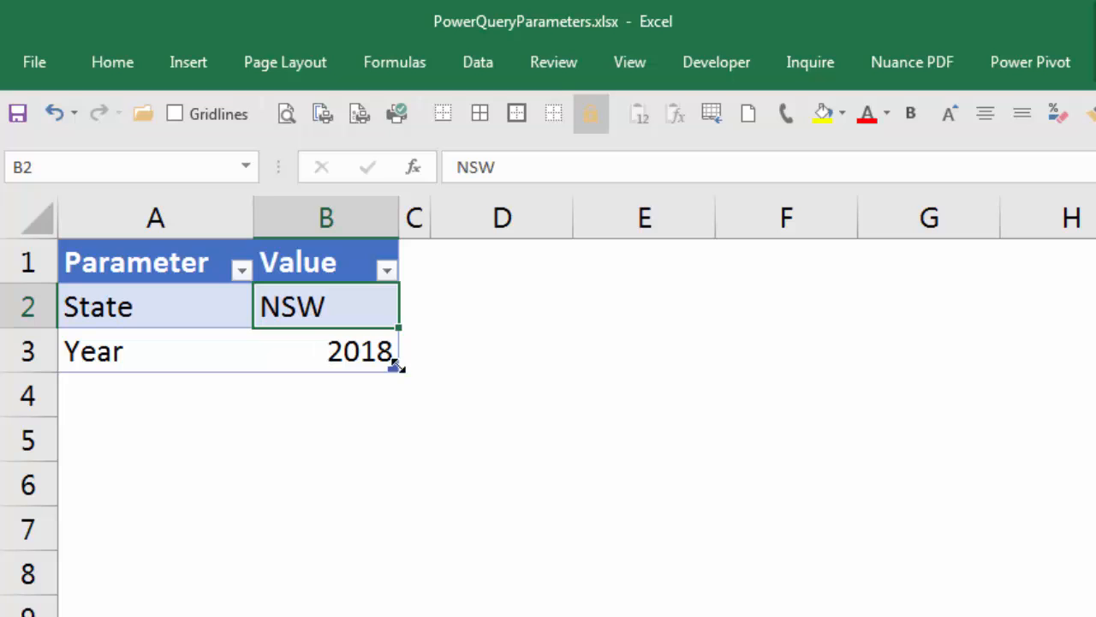
pyautogui.click(511, 360)
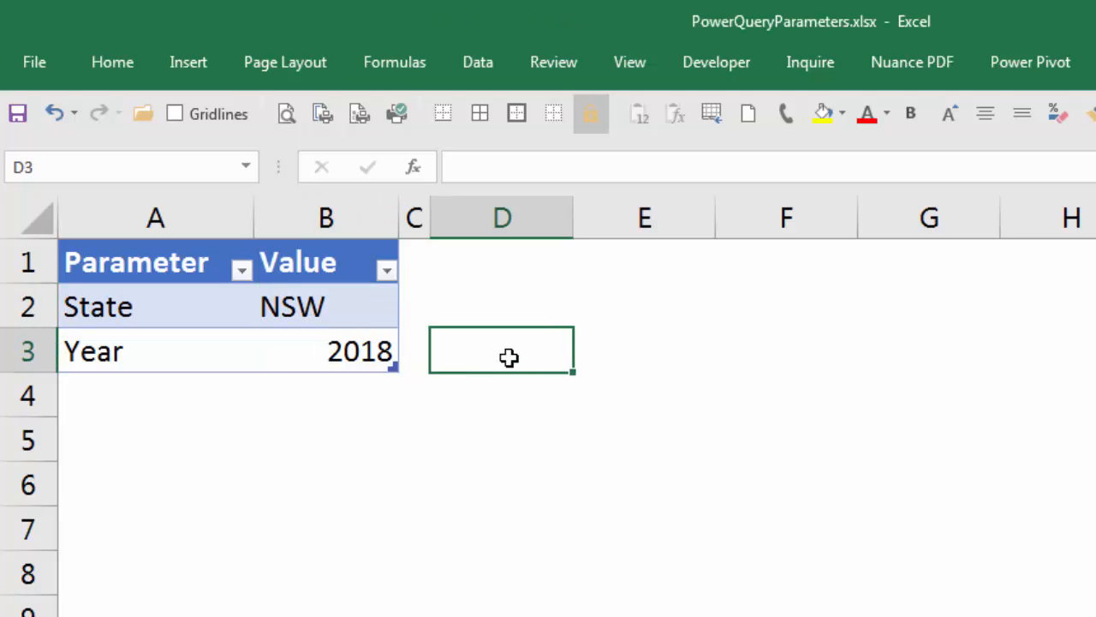
# Step: Import Data.csv from the C: drive's temp folder as a text/CSV source and open it for editing in the Query Editor
pyautogui.click(482, 58)
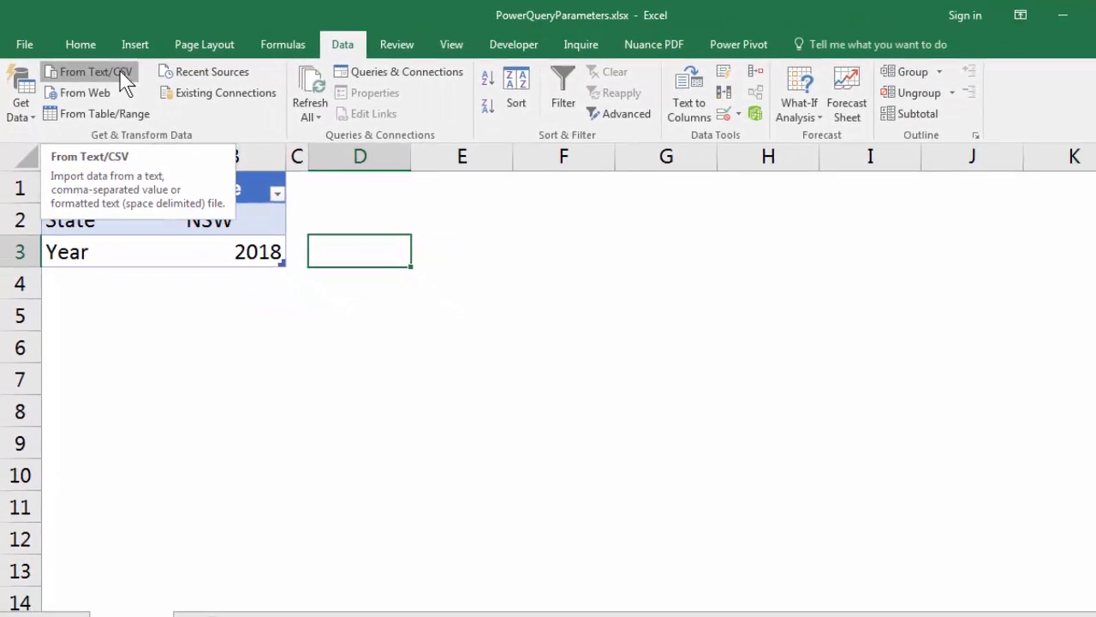
pyautogui.click(122, 76)
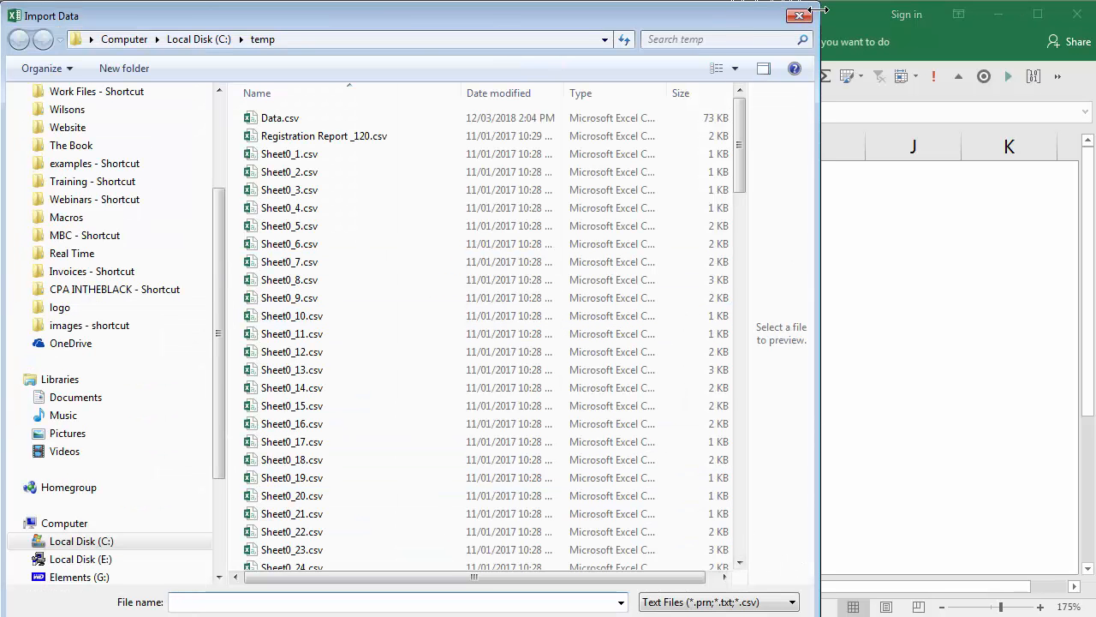
pyautogui.moveTo(821, 10); pyautogui.dragTo(758, 65)
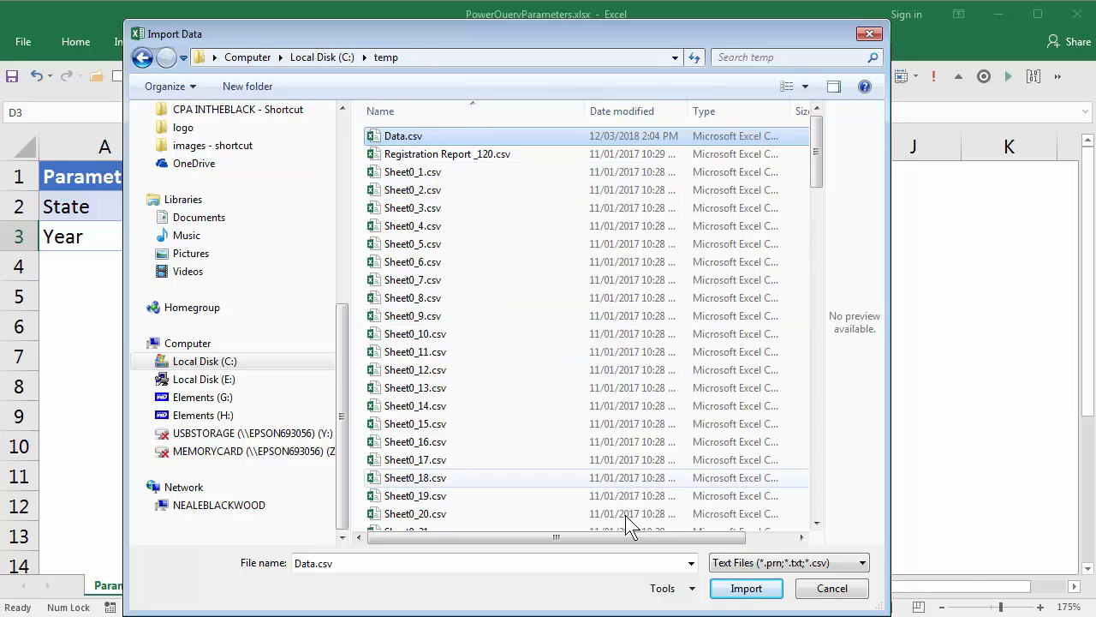
pyautogui.click(743, 588)
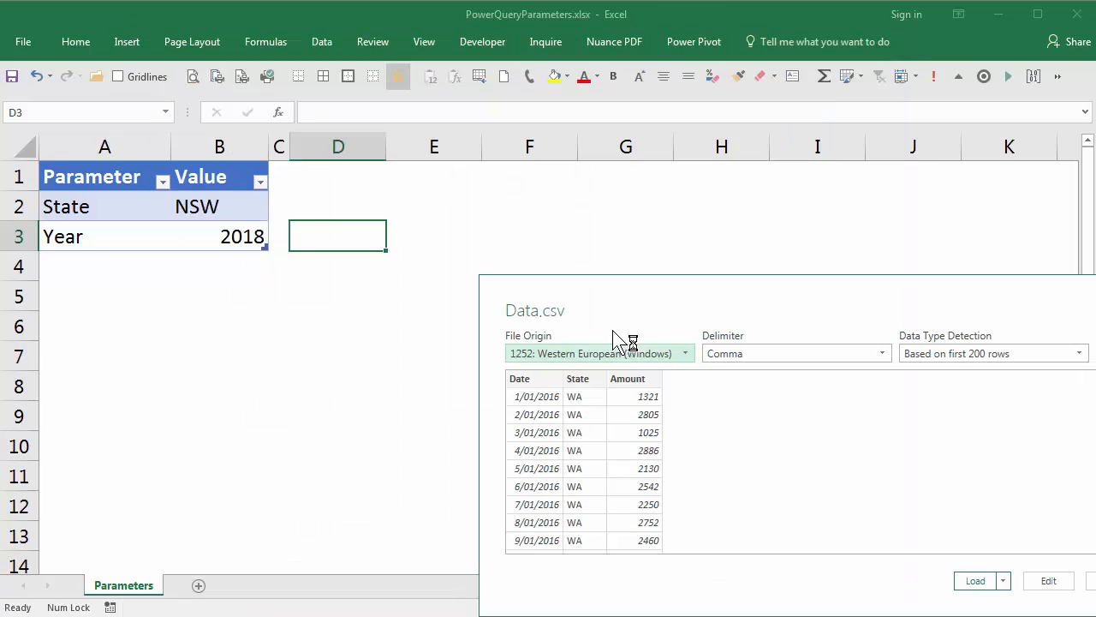
pyautogui.moveTo(764, 300); pyautogui.dragTo(631, 135)
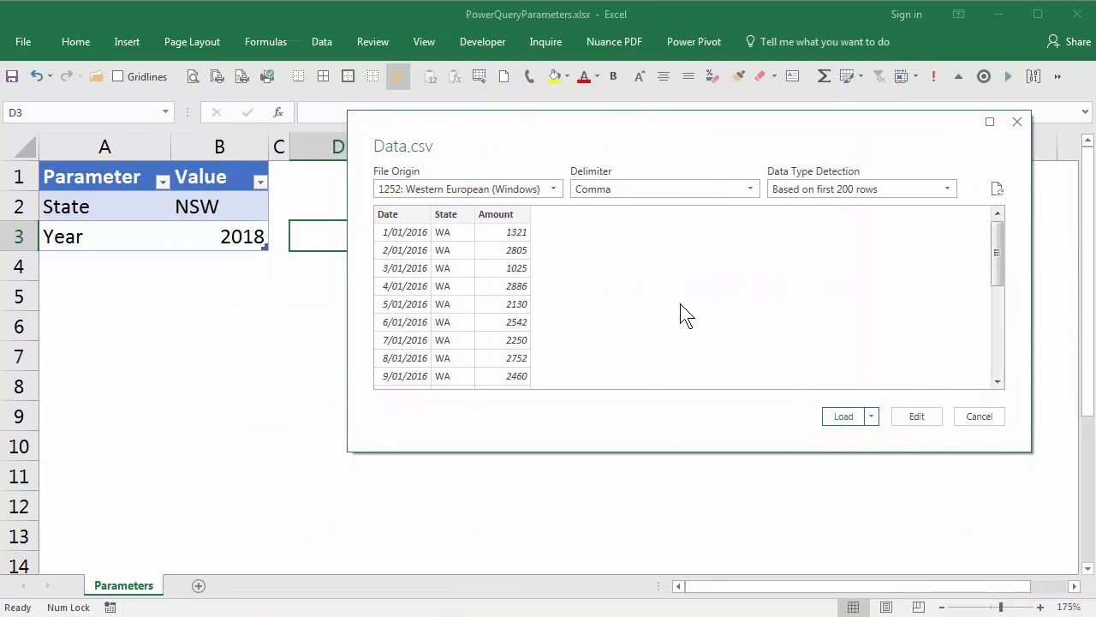
pyautogui.click(916, 417)
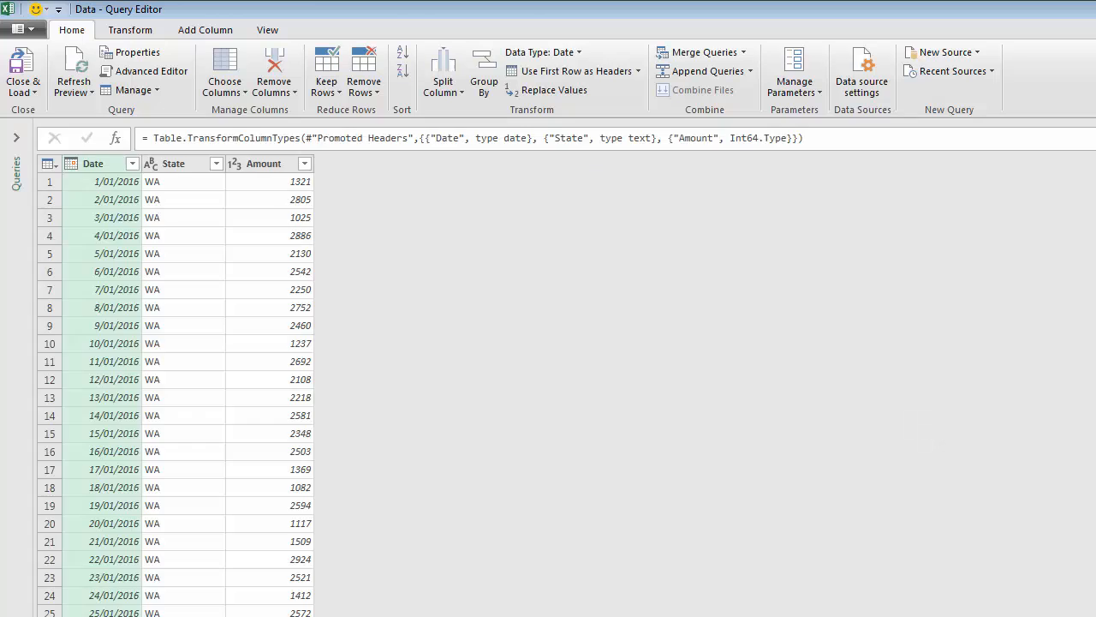
pyautogui.moveTo(343, 8); pyautogui.dragTo(308, 25)
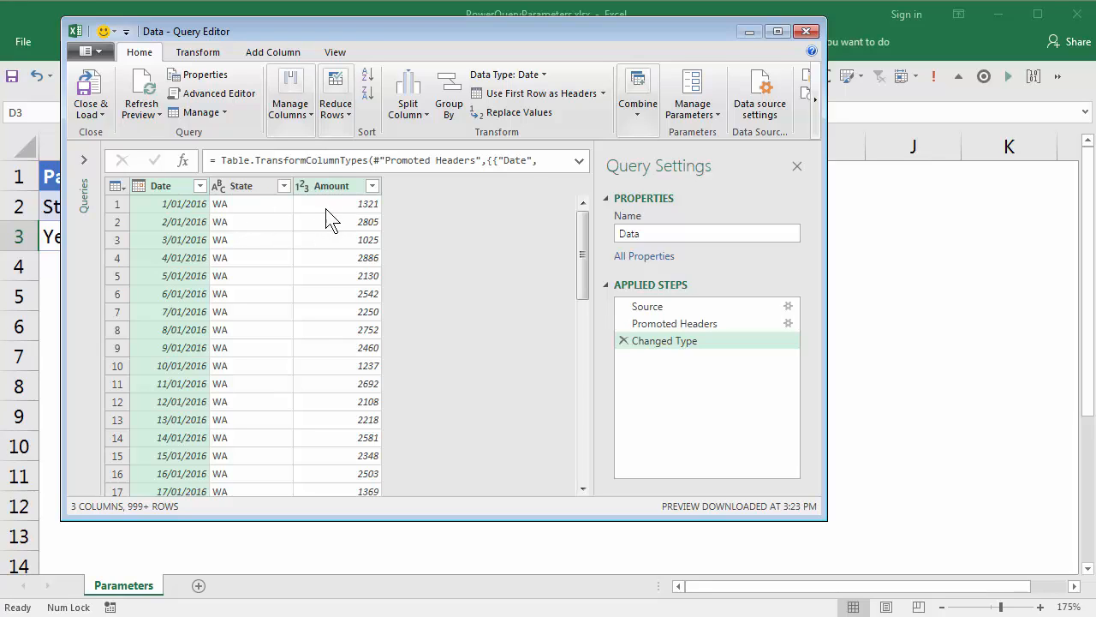
# Step: Set the data type of the Date column to Date
pyautogui.rightClick(169, 187)
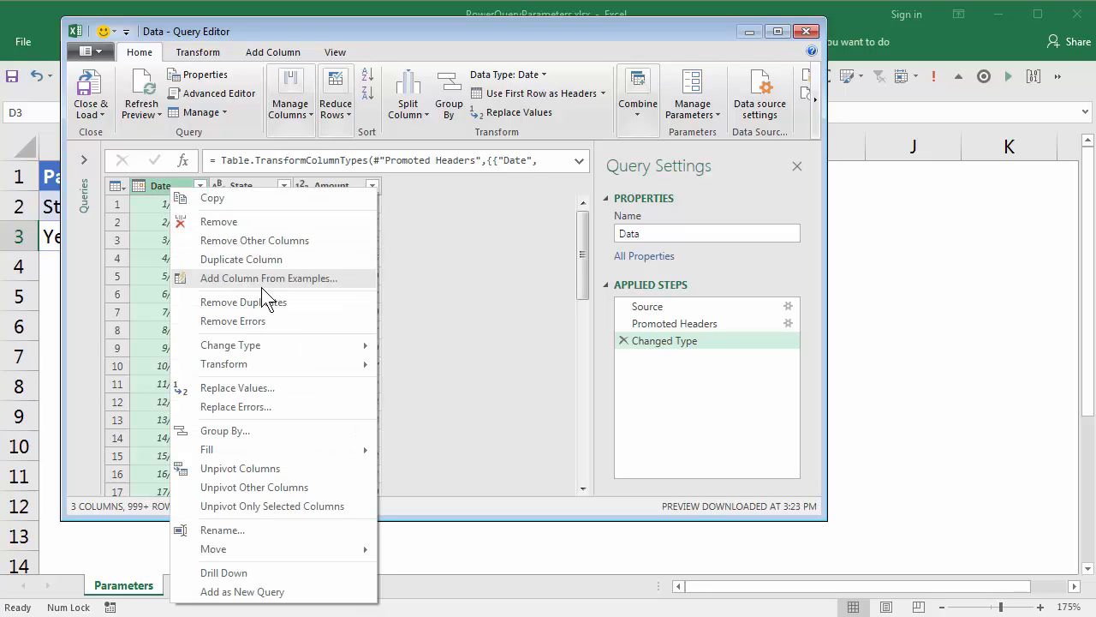
pyautogui.moveTo(285, 343)
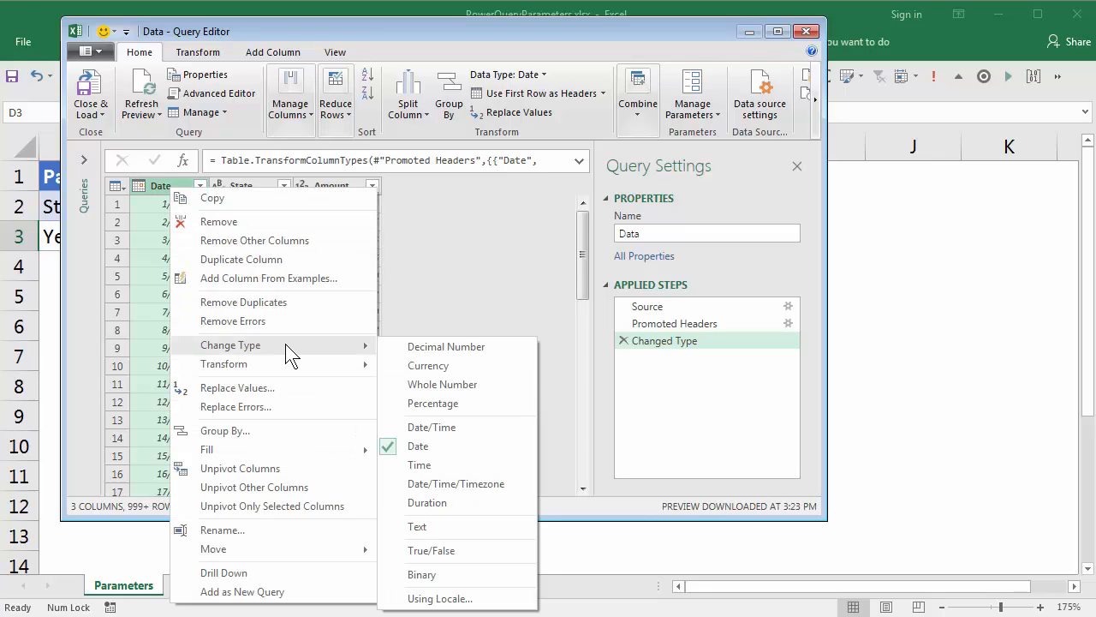
pyautogui.click(431, 446)
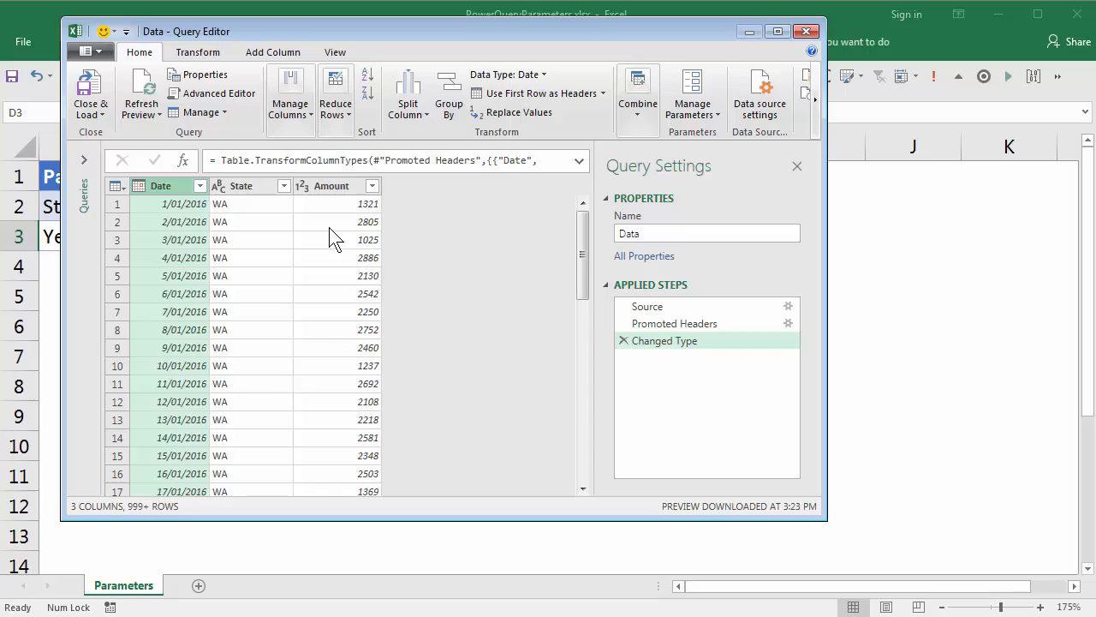
# Step: Add a new column that extracts the year from the Date column
pyautogui.click(274, 52)
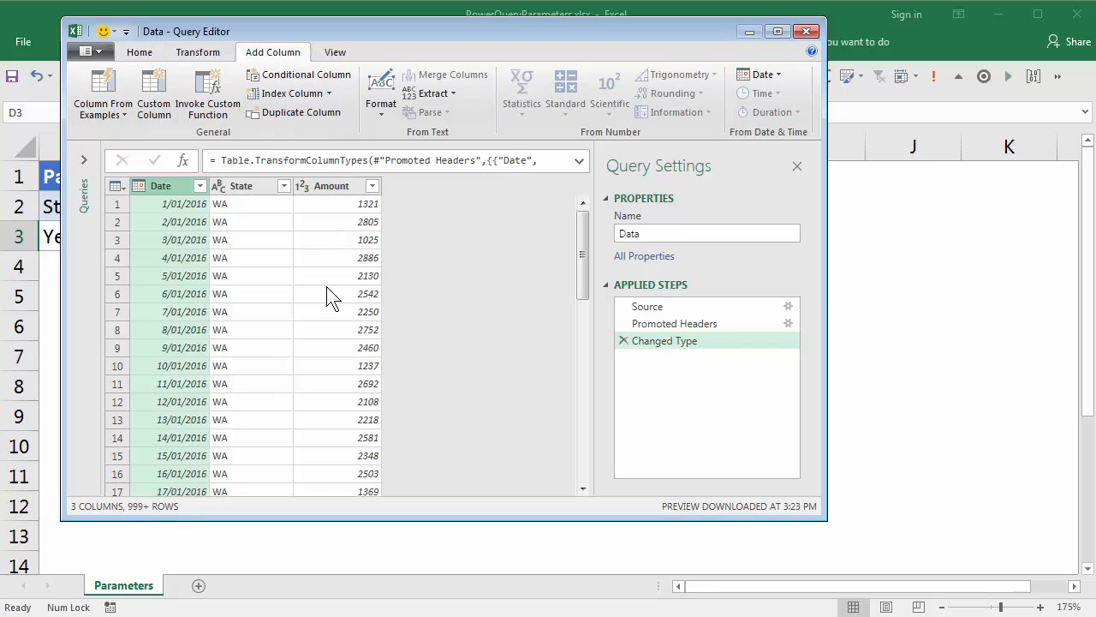
pyautogui.click(774, 74)
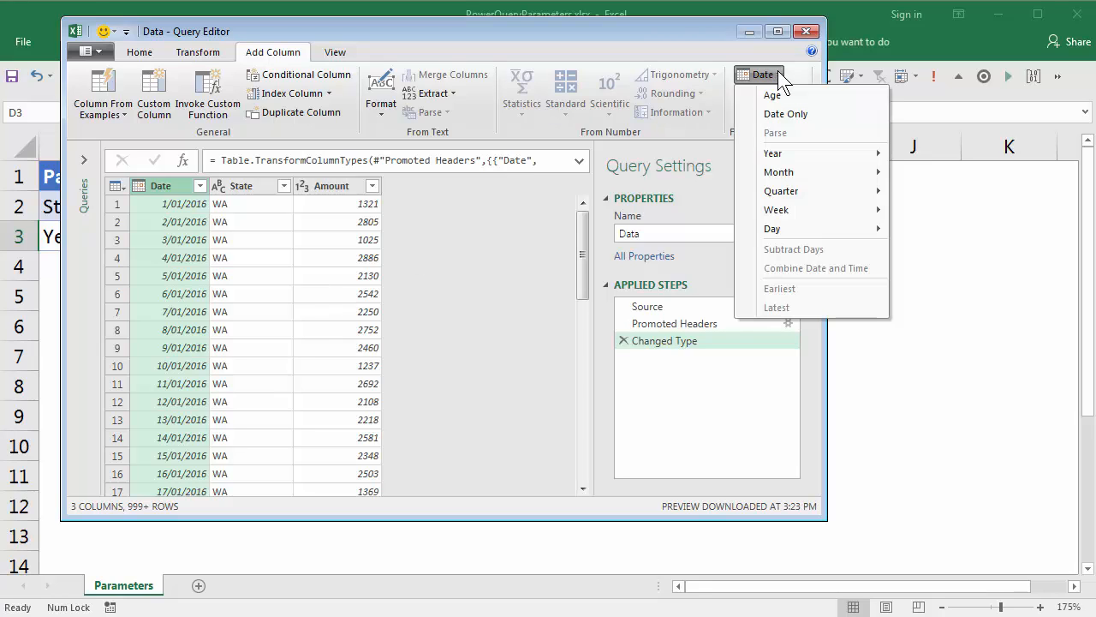
pyautogui.moveTo(783, 152)
pyautogui.moveTo(821, 154)
pyautogui.click(927, 161)
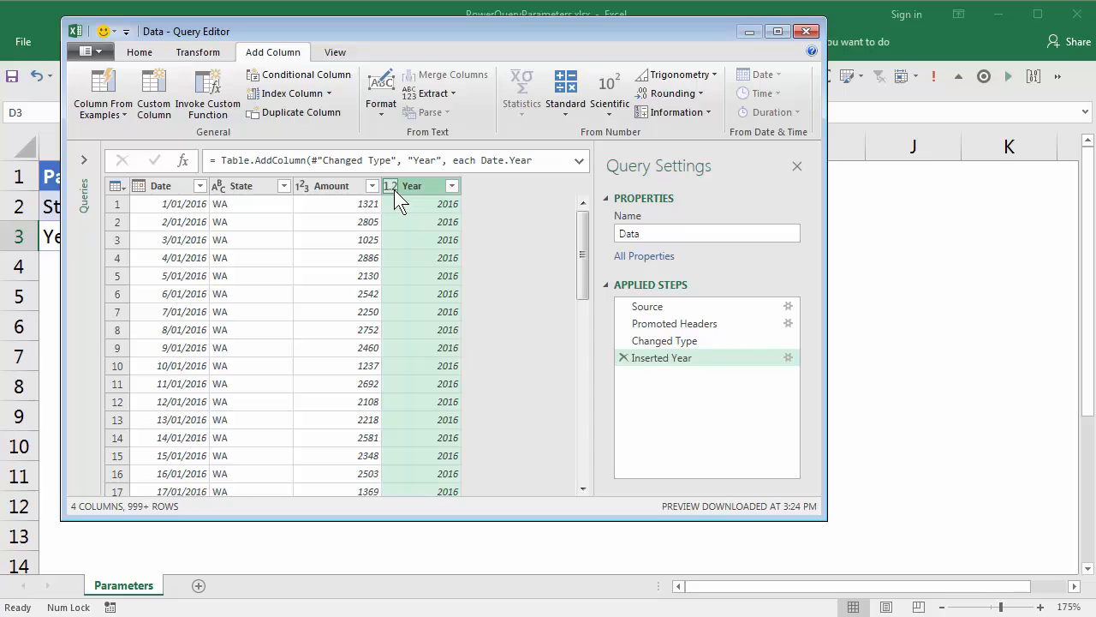
# Step: Change the data type of the Year column to Whole Number
pyautogui.rightClick(421, 186)
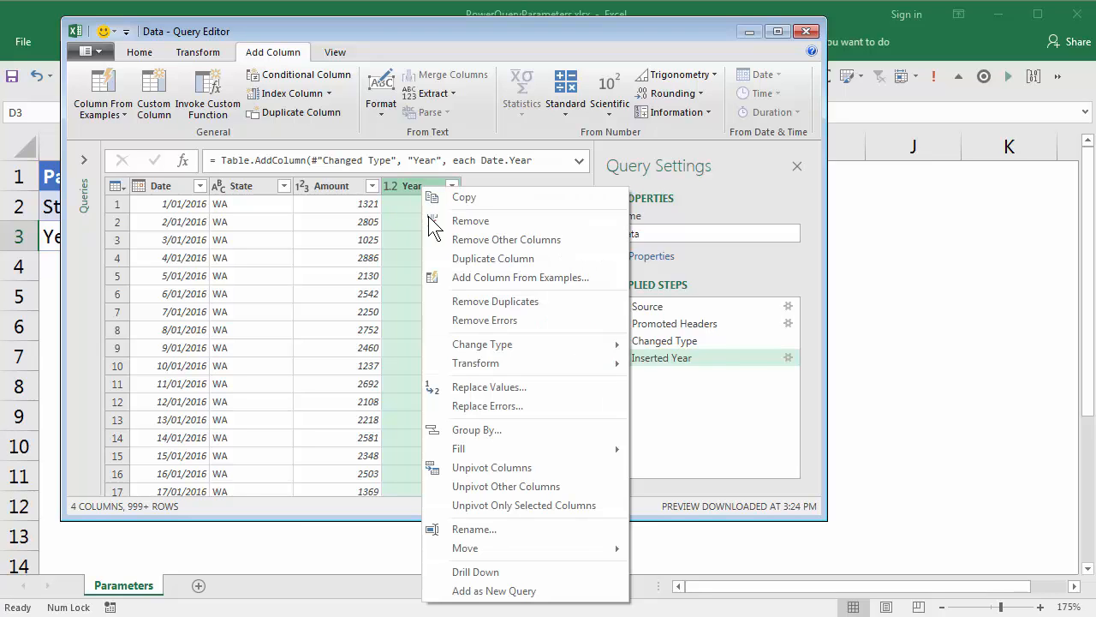
pyautogui.moveTo(495, 346)
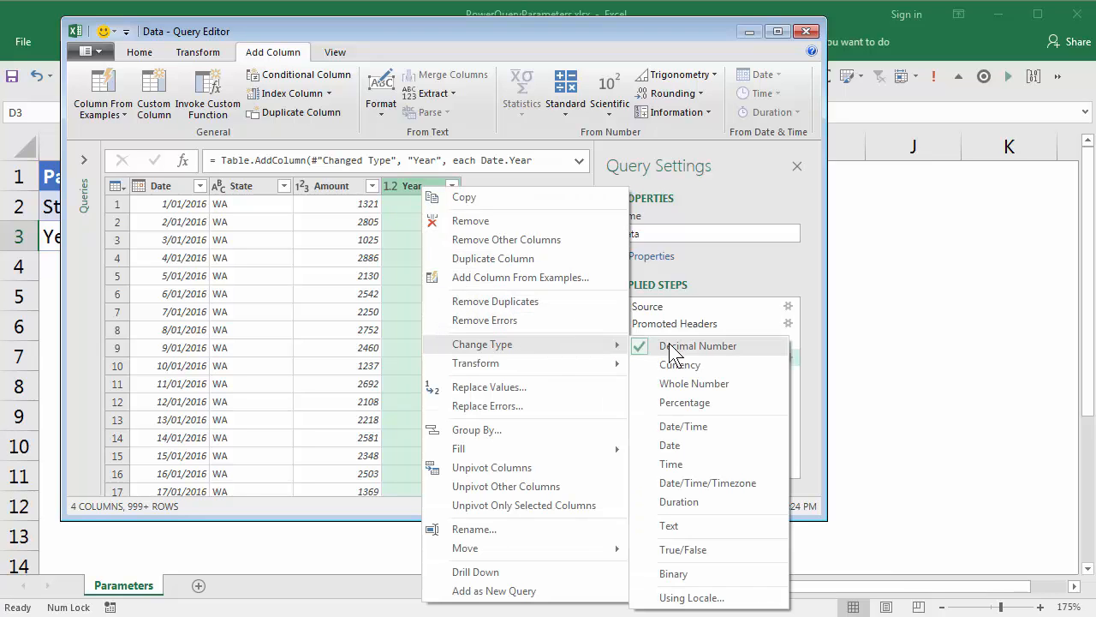
pyautogui.click(694, 383)
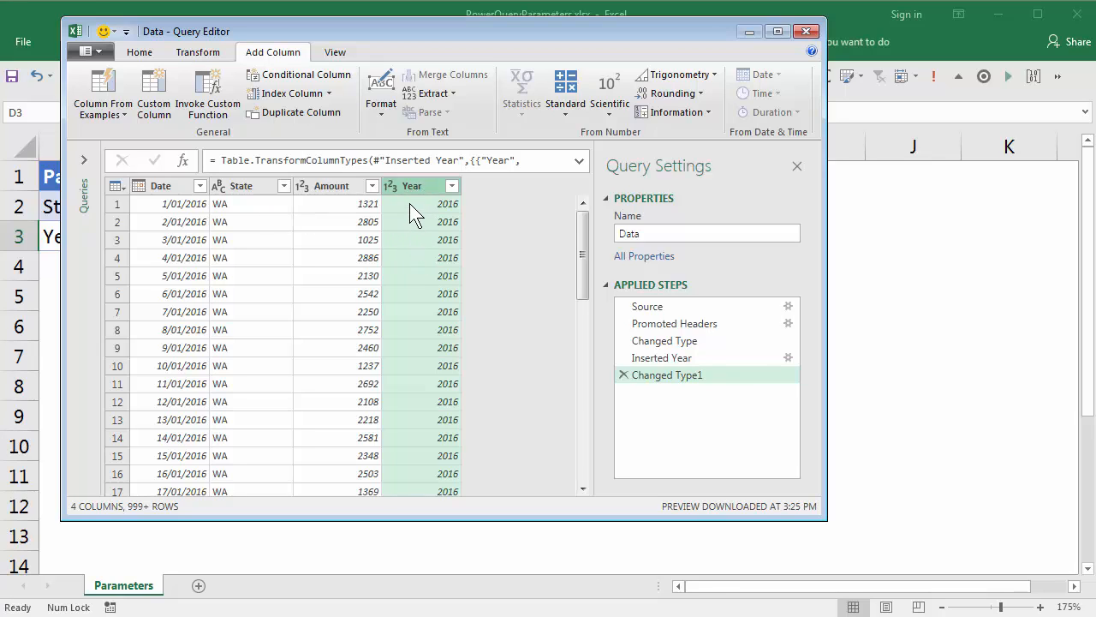
# Step: Filter the State column to keep only the WA rows
pyautogui.click(283, 186)
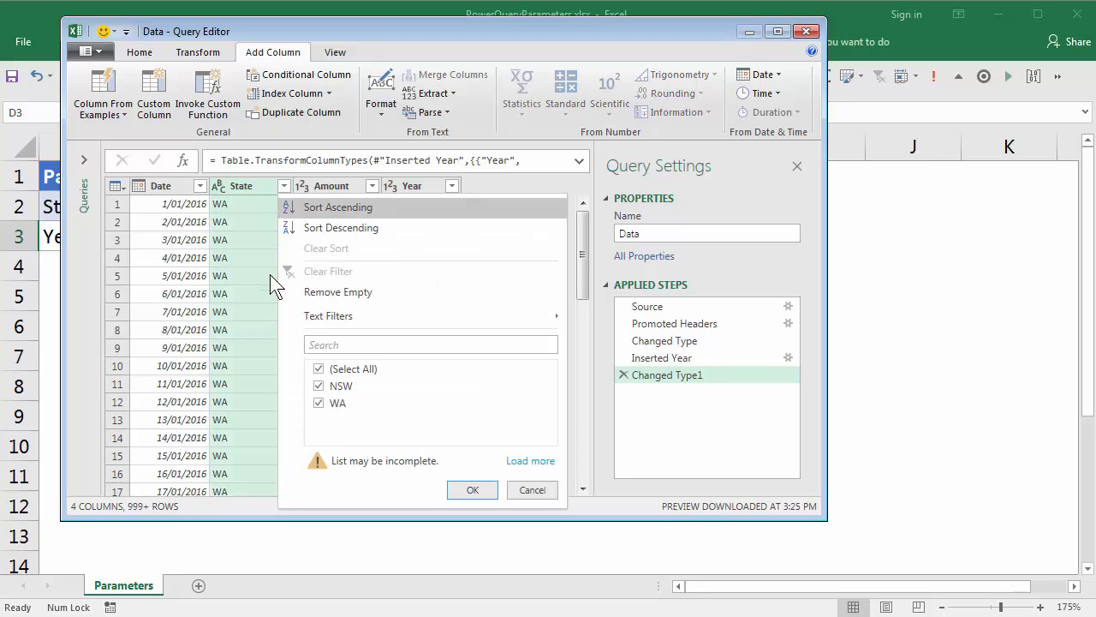
pyautogui.click(319, 370)
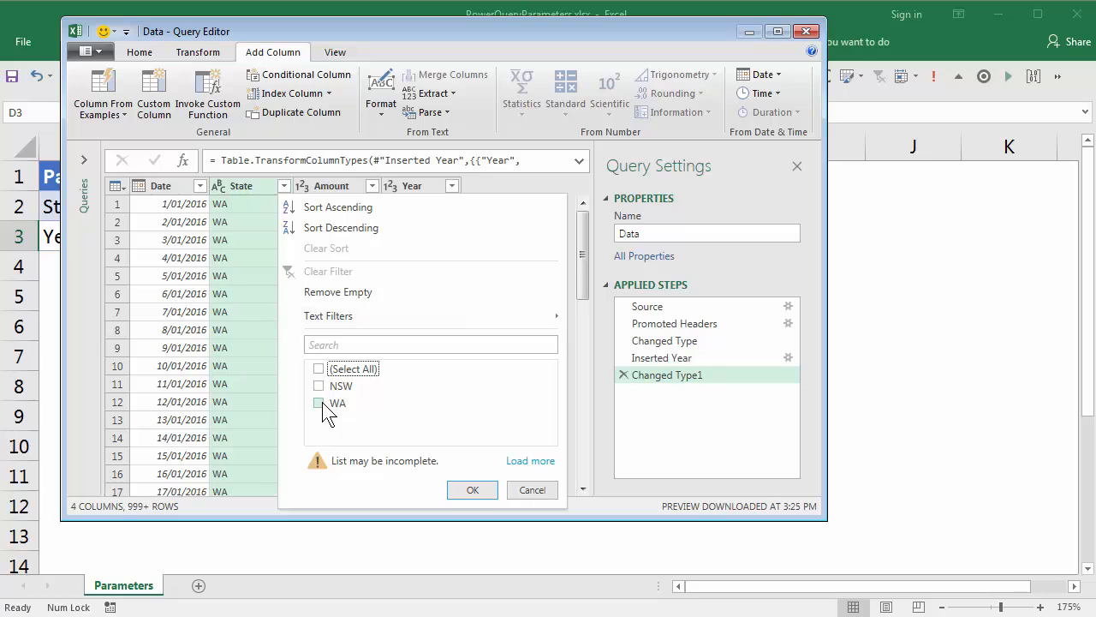
pyautogui.click(318, 402)
pyautogui.click(473, 490)
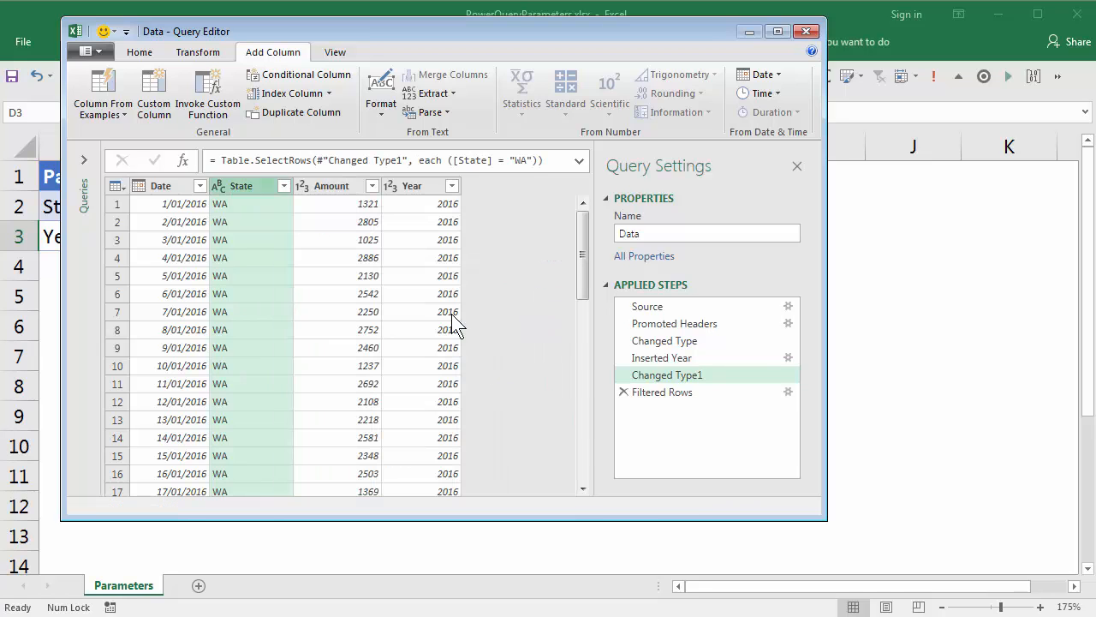
# Step: Filter the Year column to keep only the 2017 rows
pyautogui.click(451, 188)
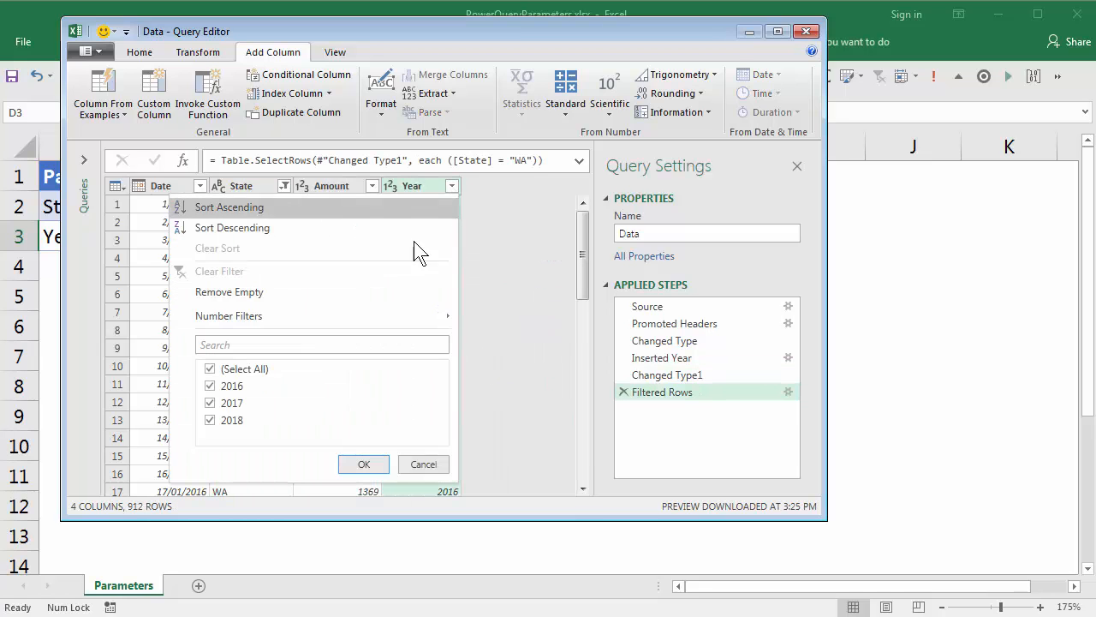
pyautogui.click(210, 368)
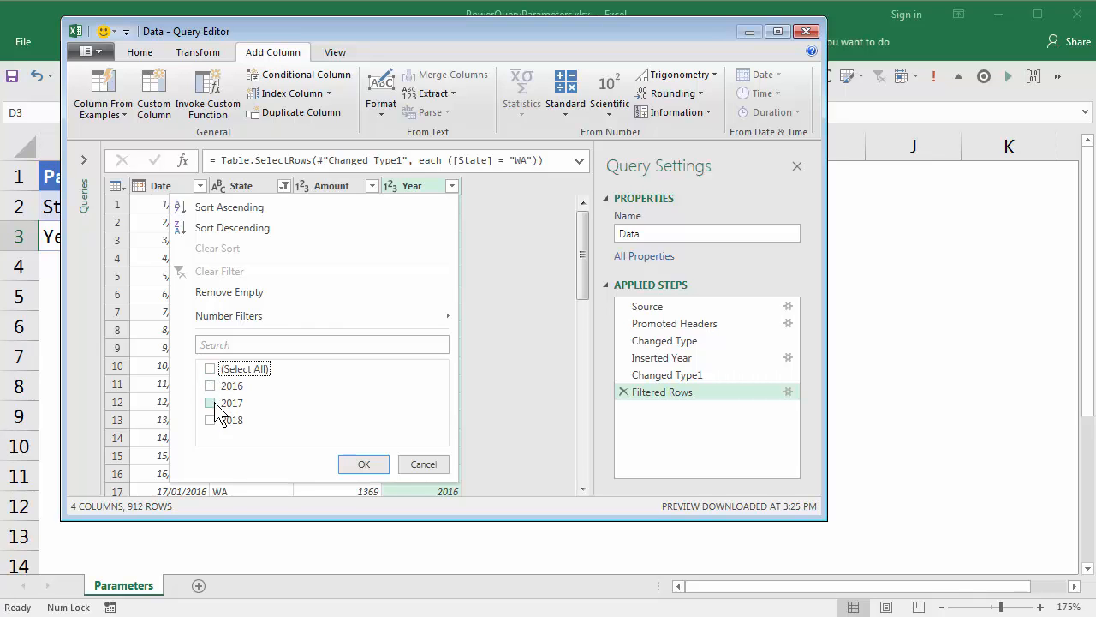
pyautogui.click(210, 403)
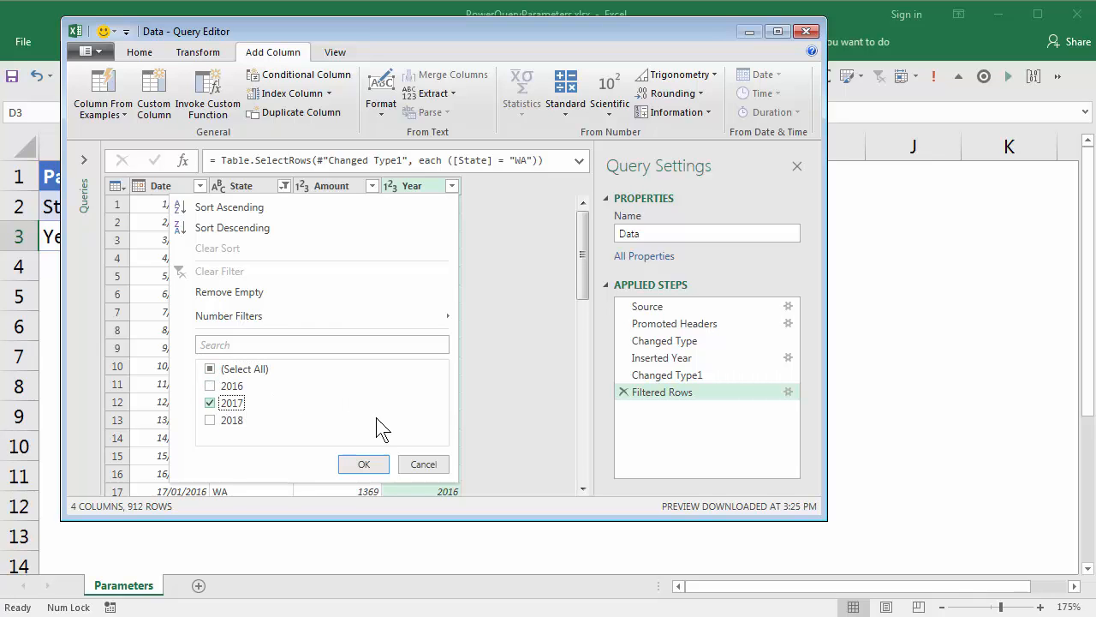
pyautogui.click(364, 464)
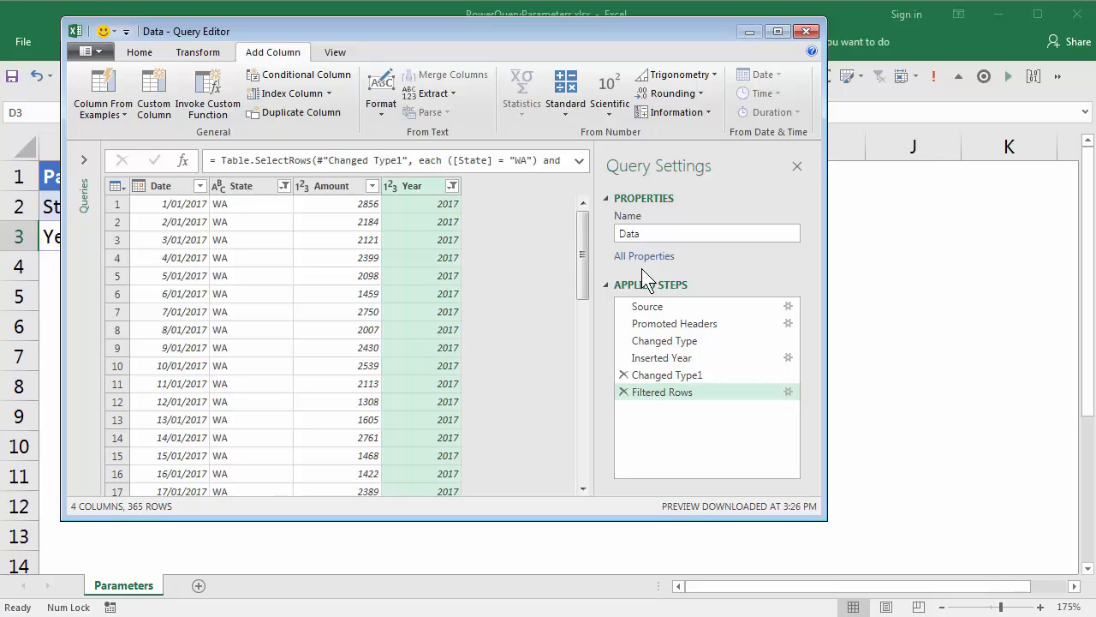
# Step: Close and load the query to a new worksheet, and rename that sheet Extract
pyautogui.click(140, 53)
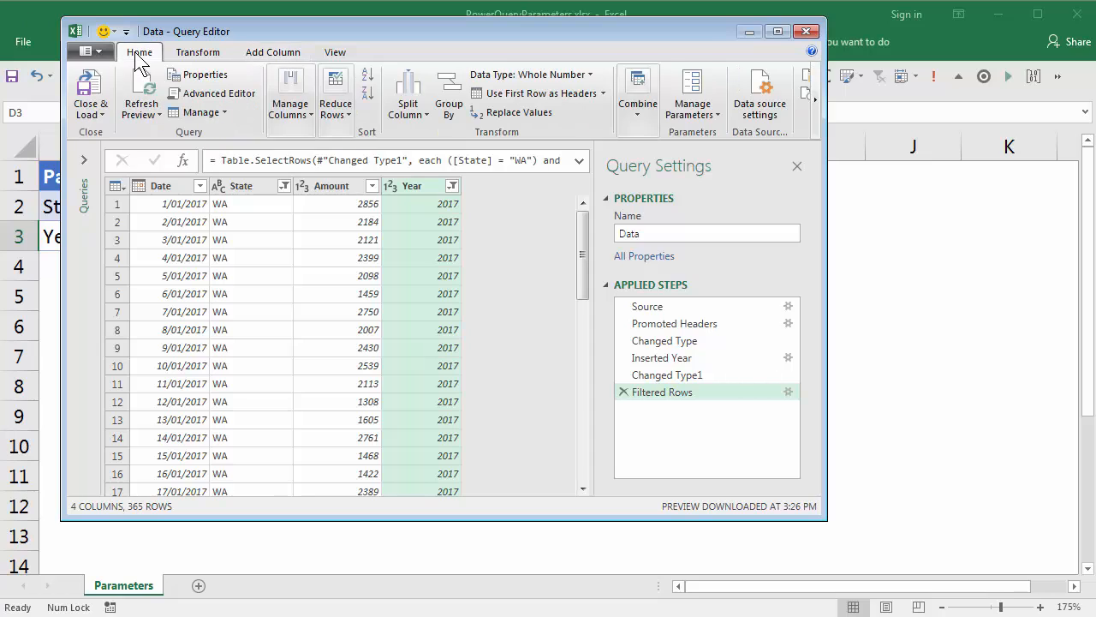
pyautogui.click(105, 115)
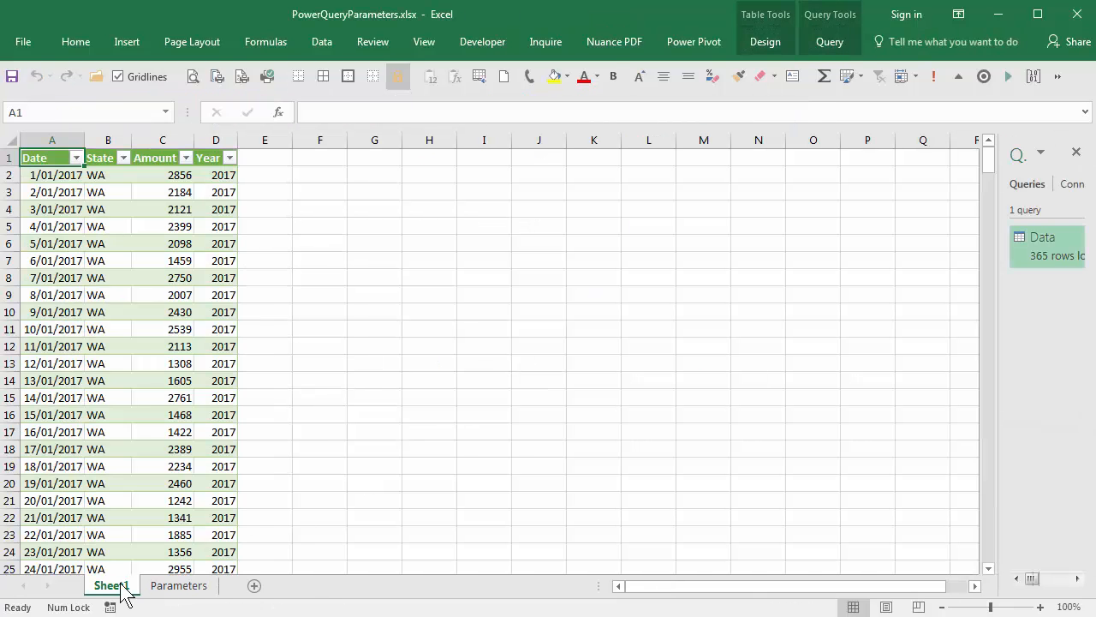
pyautogui.doubleClick(120, 584)
pyautogui.write('Extract')
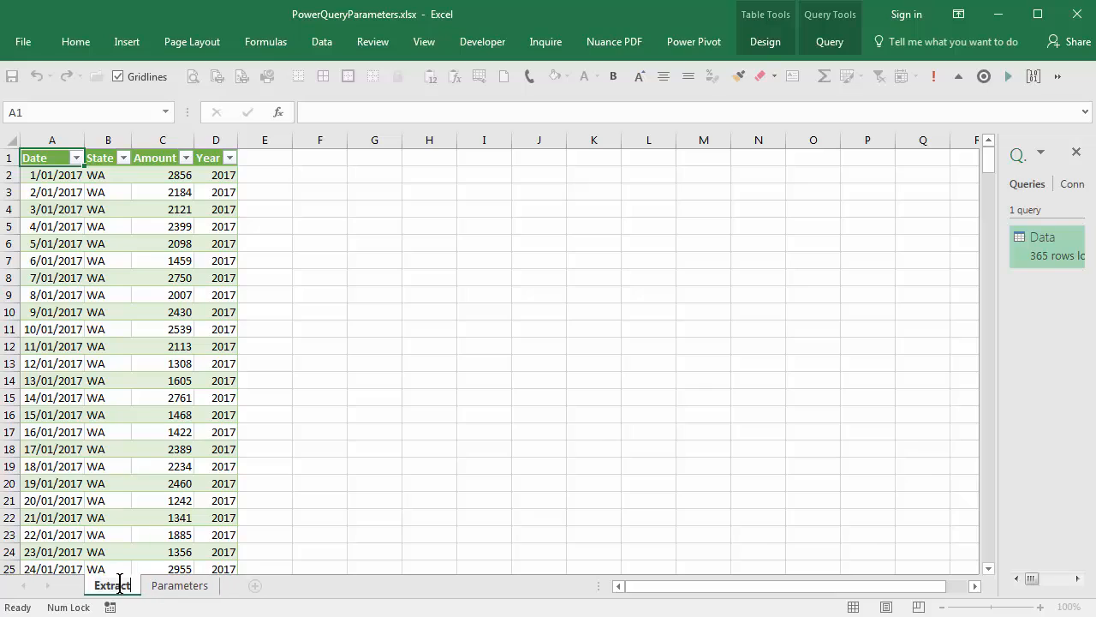
pyautogui.press('Return')
pyautogui.click(173, 257)
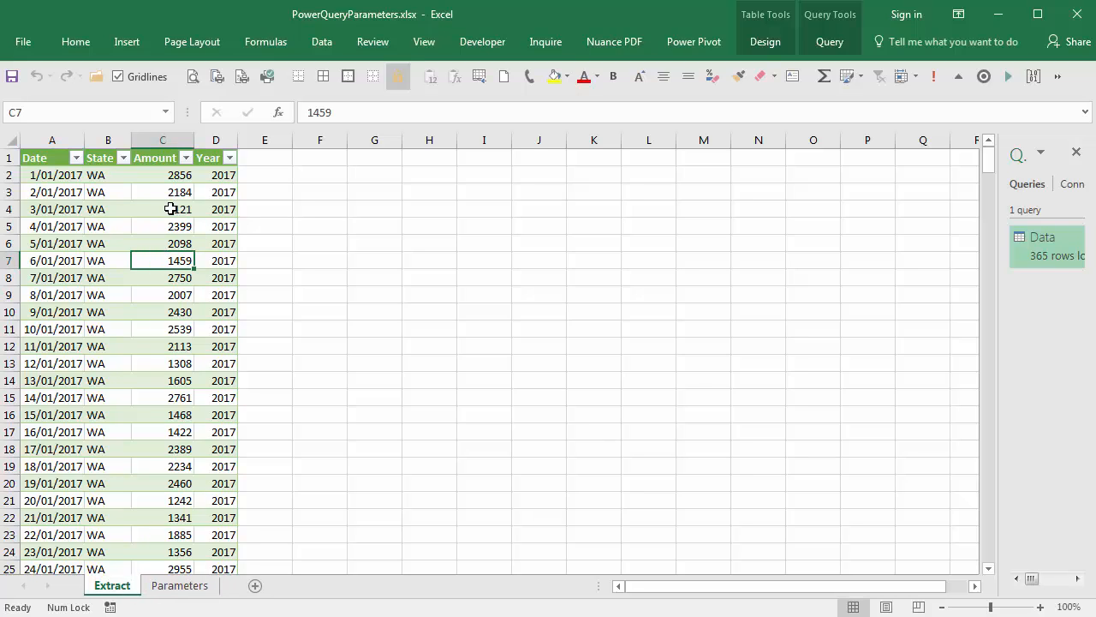
pyautogui.click(180, 209)
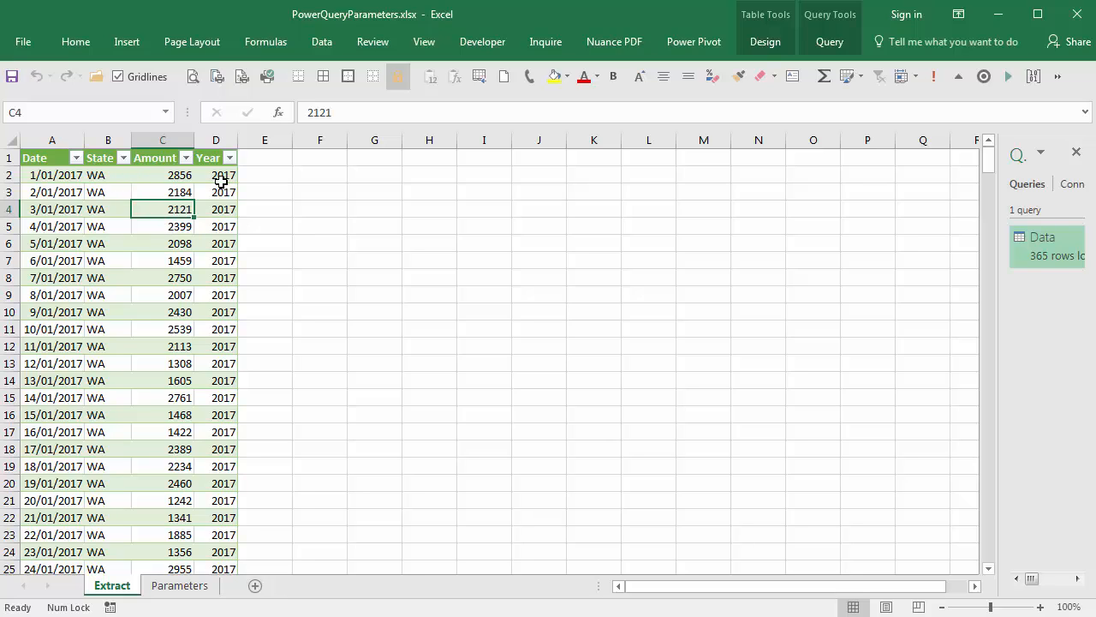
# Step: Go to the Parameters sheet and review the State and Year entries in the parameter table
pyautogui.click(185, 587)
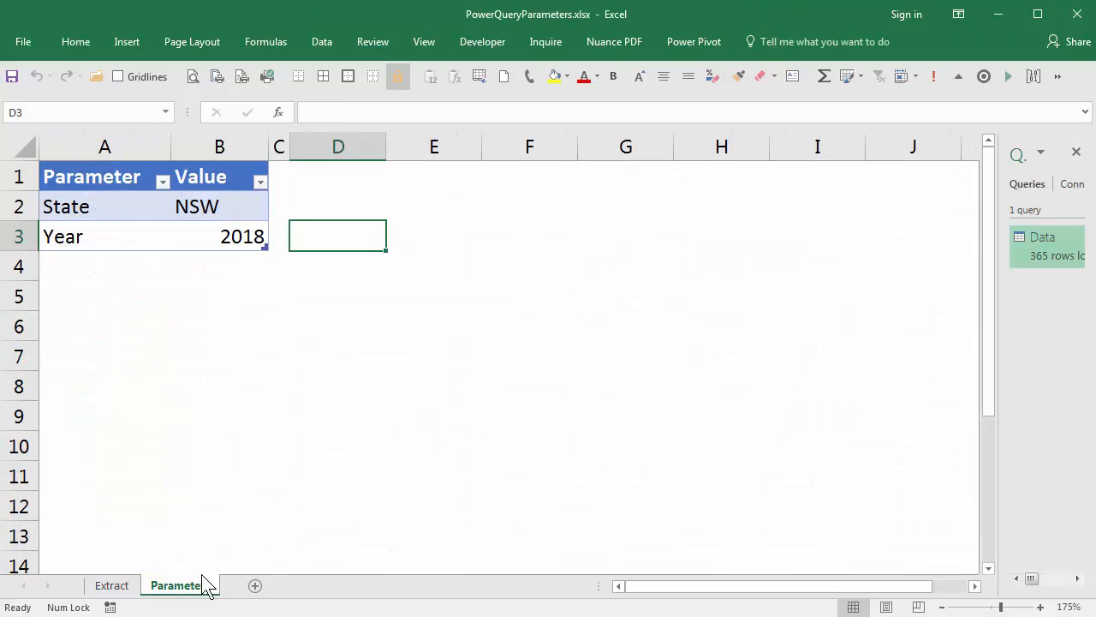
pyautogui.click(221, 208)
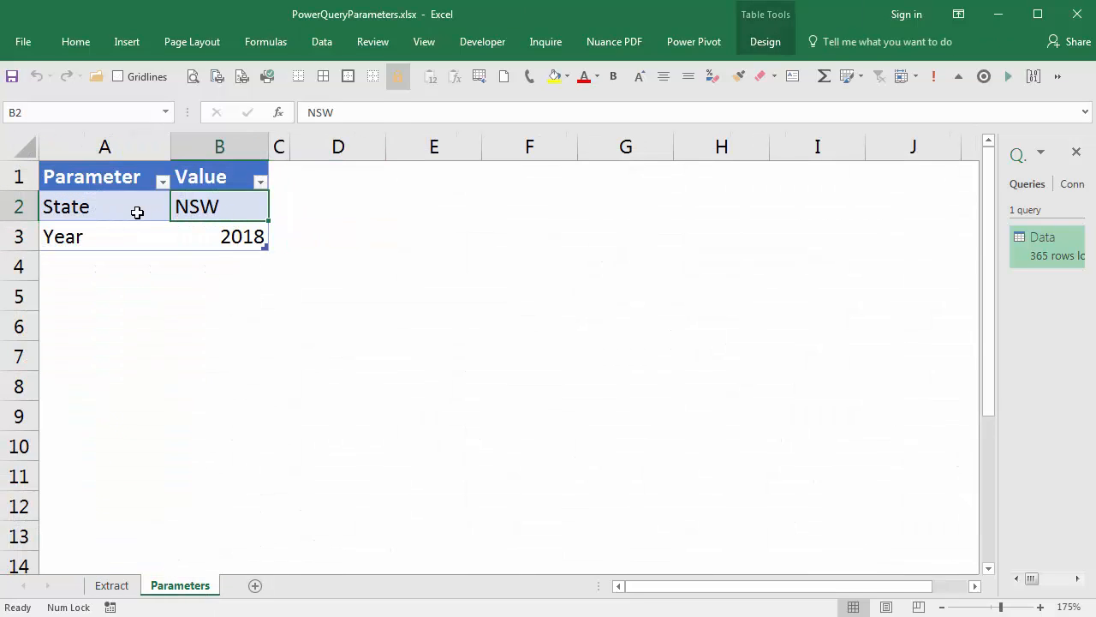
pyautogui.click(109, 208)
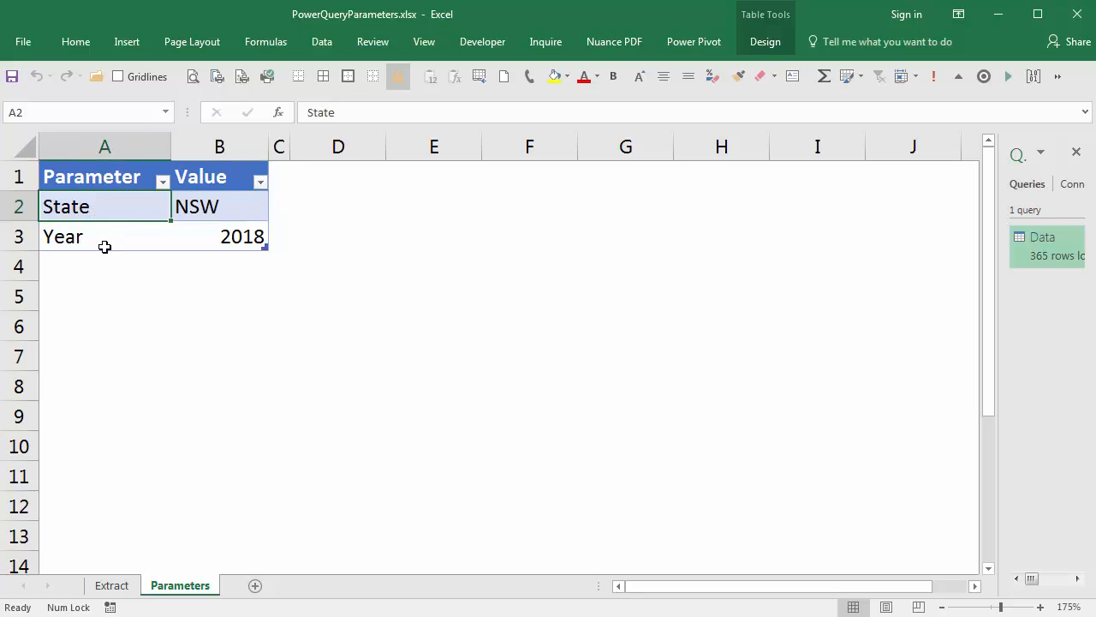
pyautogui.click(103, 240)
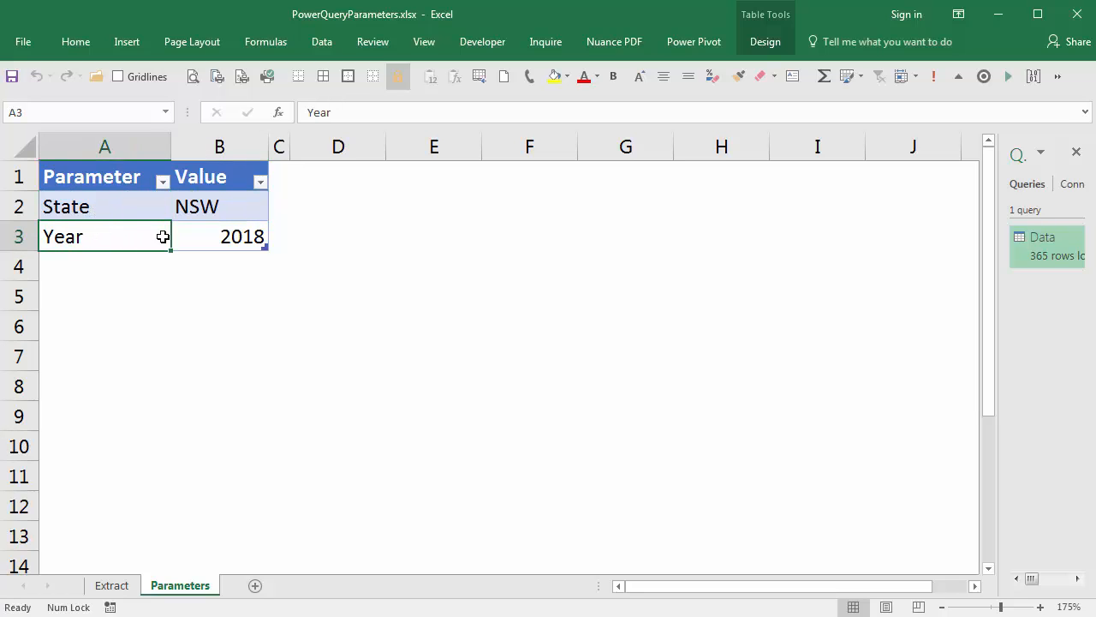
# Step: Review the State and Year values on the Parameters sheet and check the parameter table's name
pyautogui.click(224, 213)
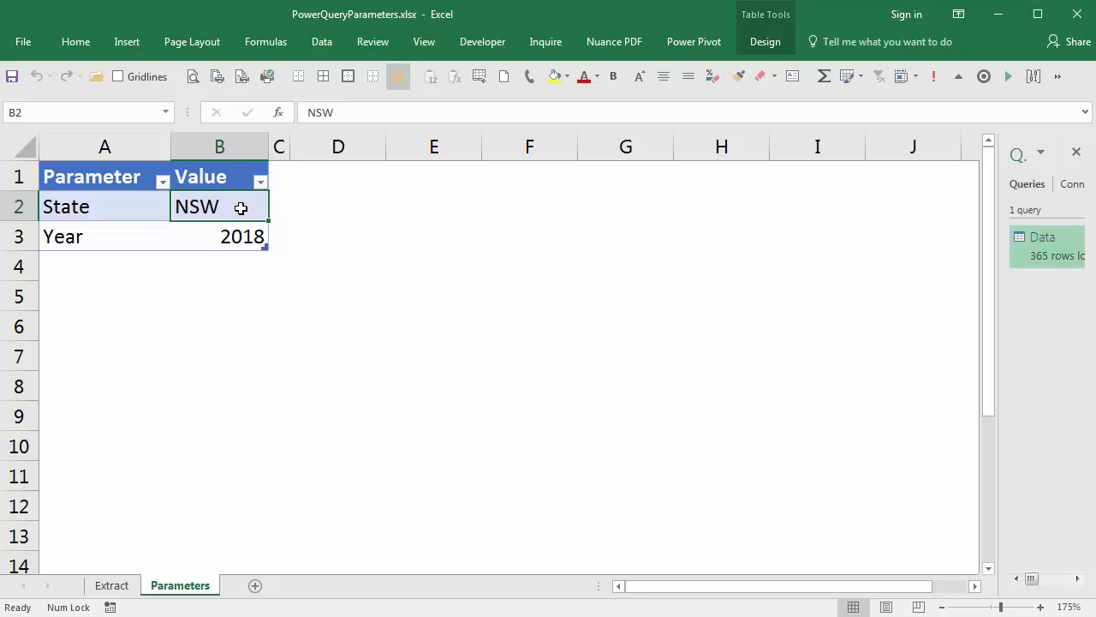
pyautogui.click(244, 242)
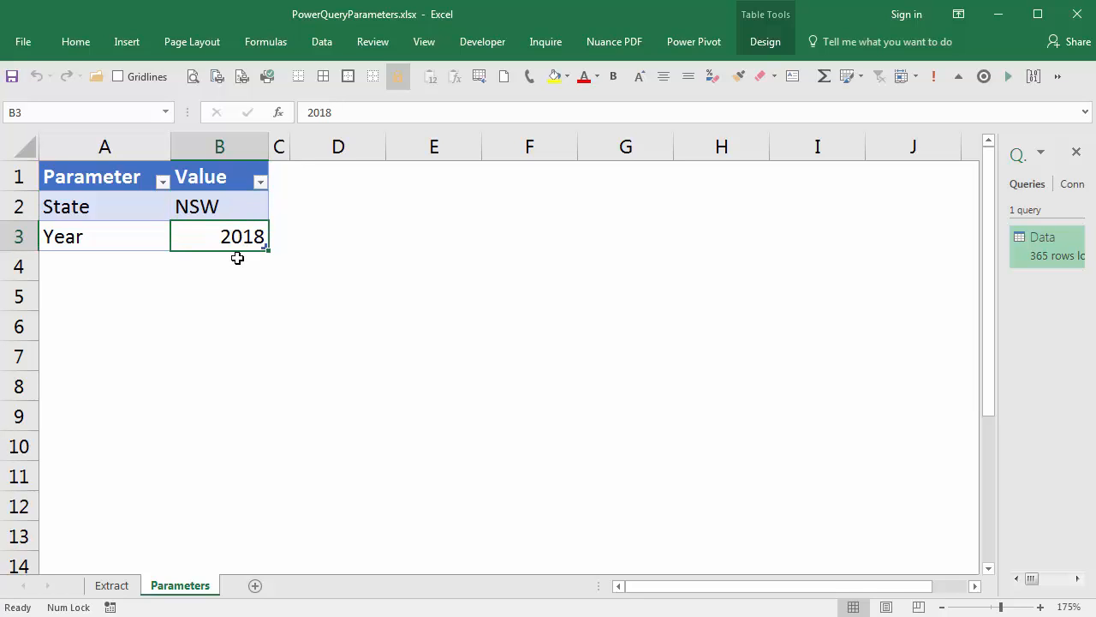
pyautogui.click(236, 208)
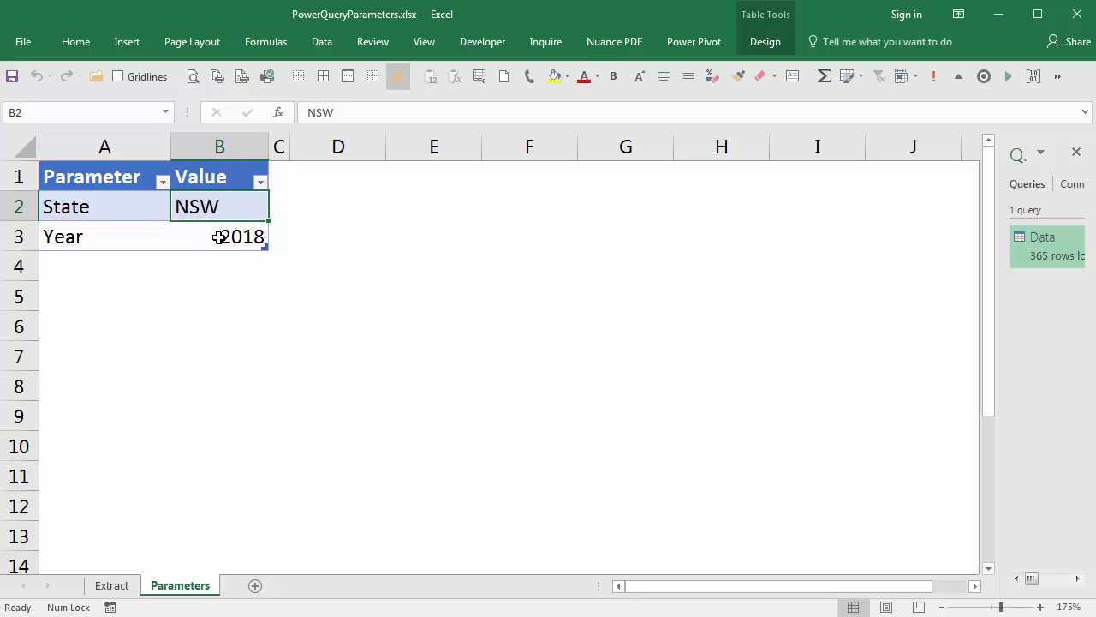
pyautogui.click(220, 238)
pyautogui.click(231, 204)
pyautogui.click(73, 42)
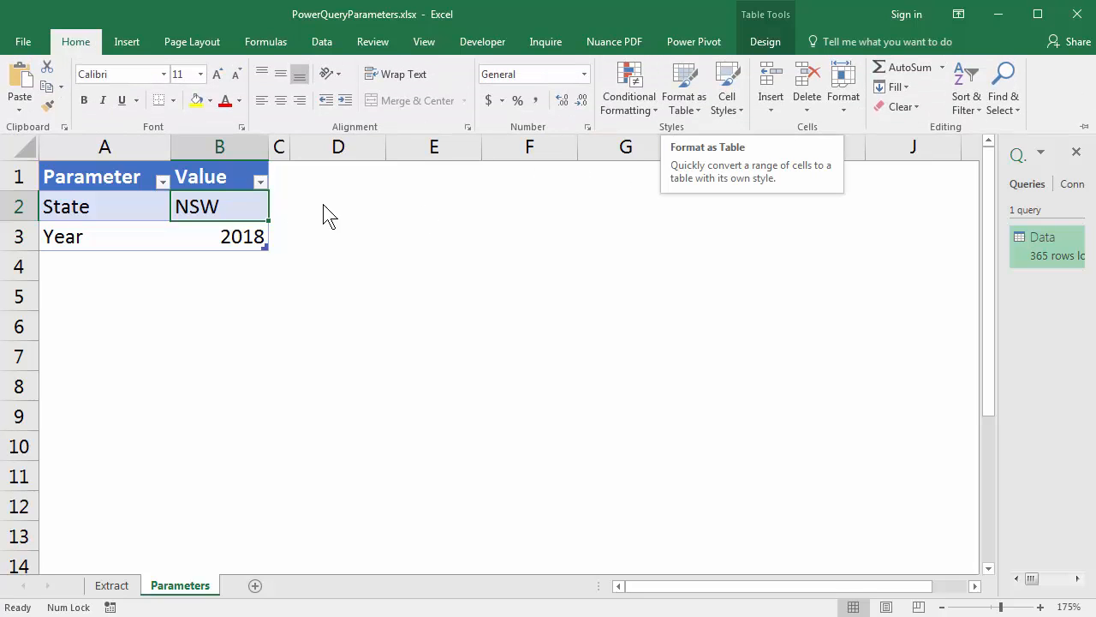
pyautogui.click(238, 211)
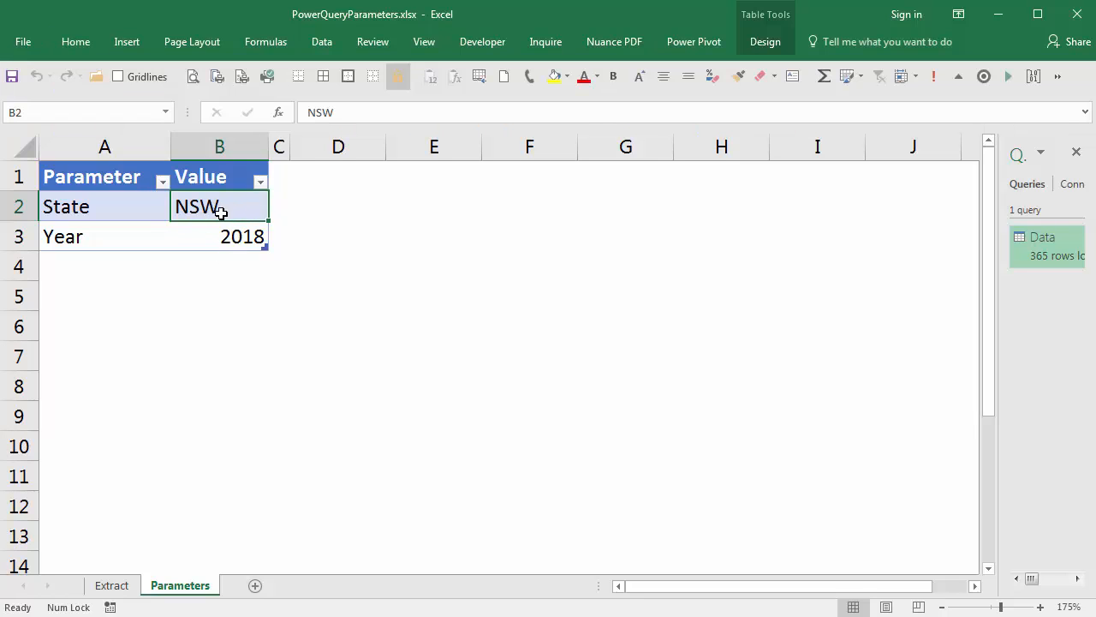
pyautogui.click(769, 41)
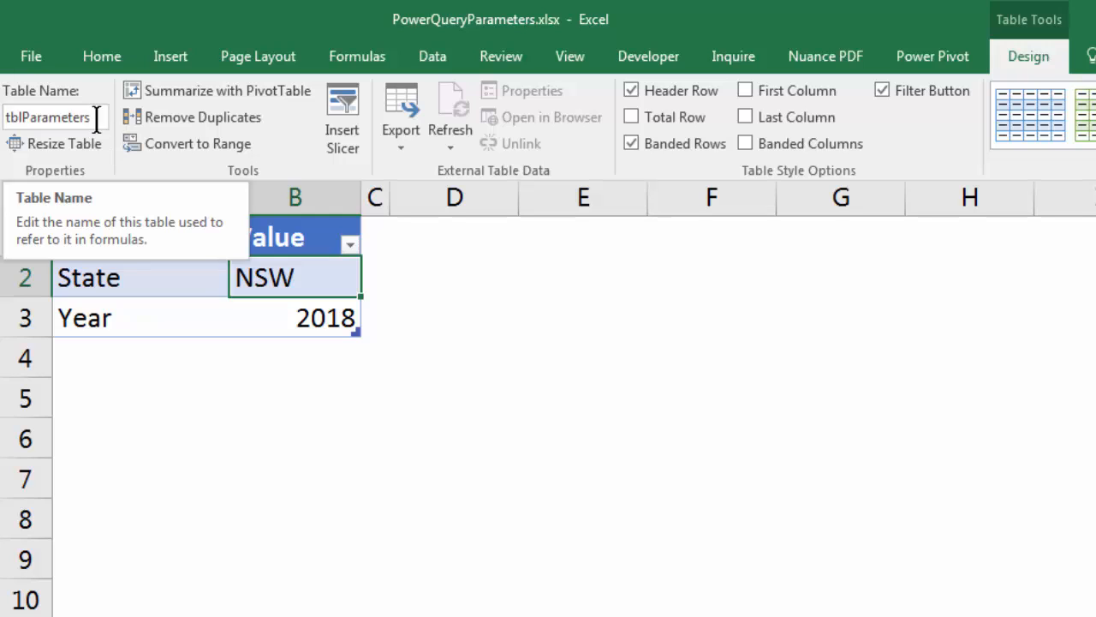
pyautogui.click(325, 289)
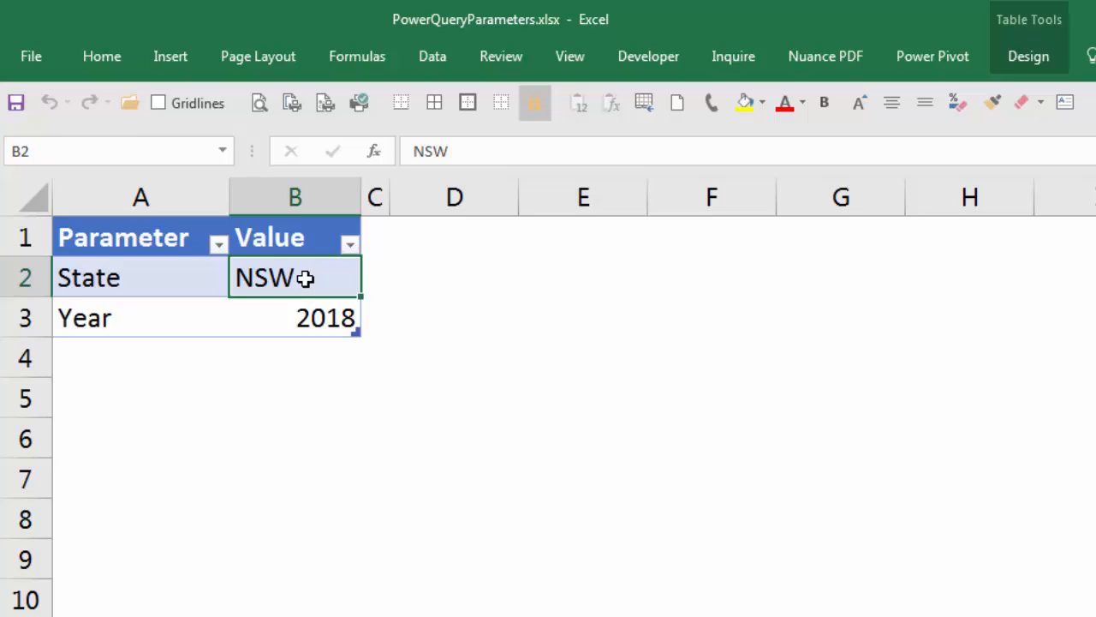
# Step: Create a query from the parameter table and name it State
pyautogui.click(437, 54)
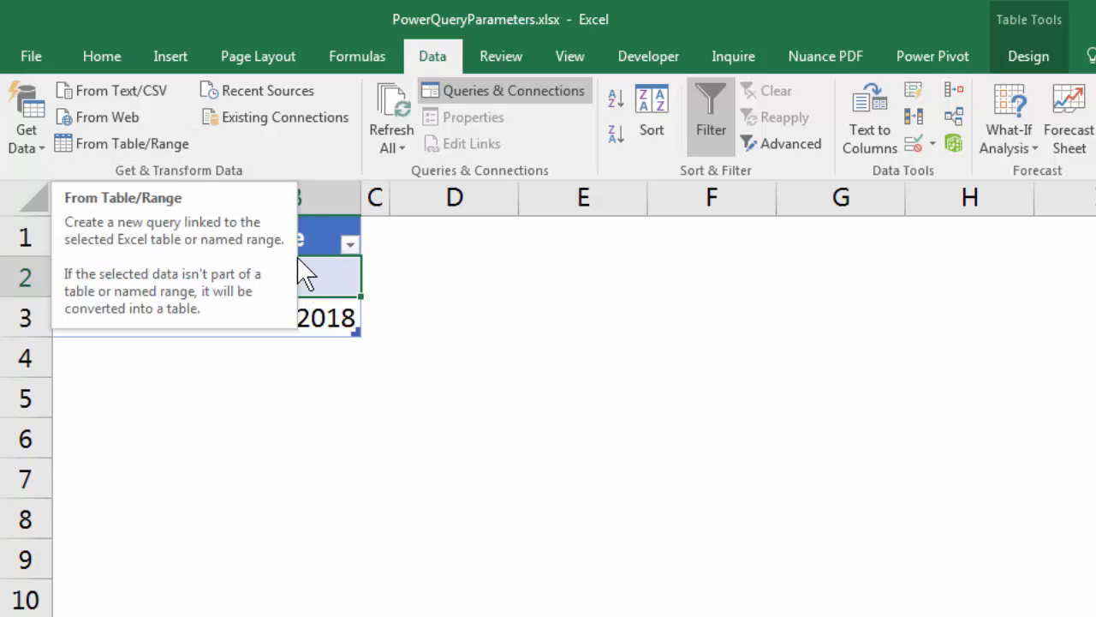
pyautogui.click(180, 145)
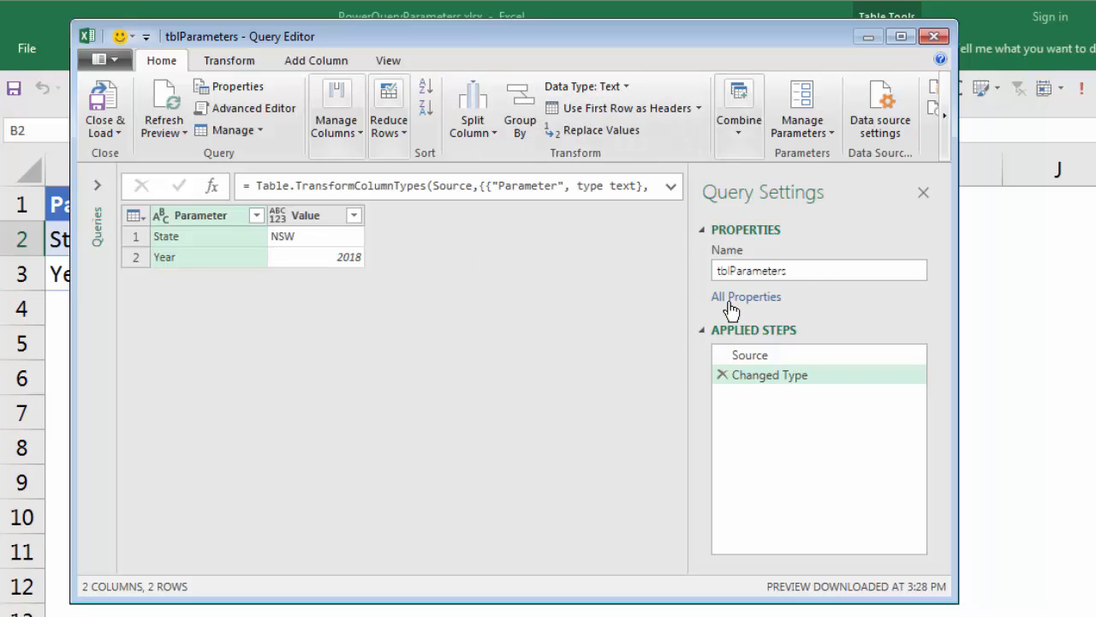
pyautogui.moveTo(802, 274); pyautogui.dragTo(705, 274)
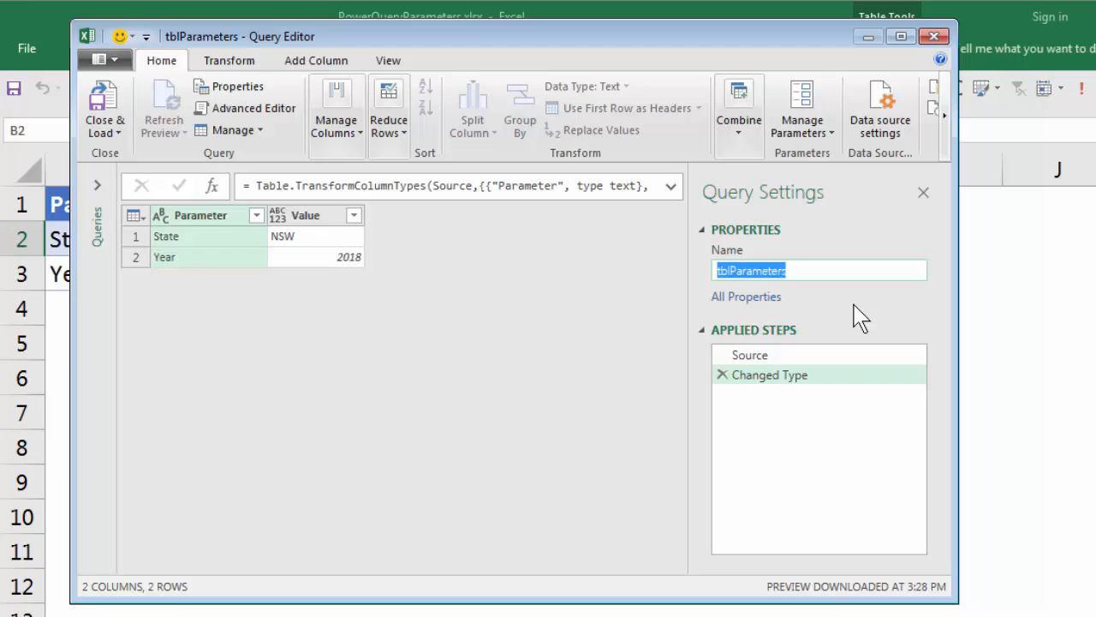
pyautogui.write('State')
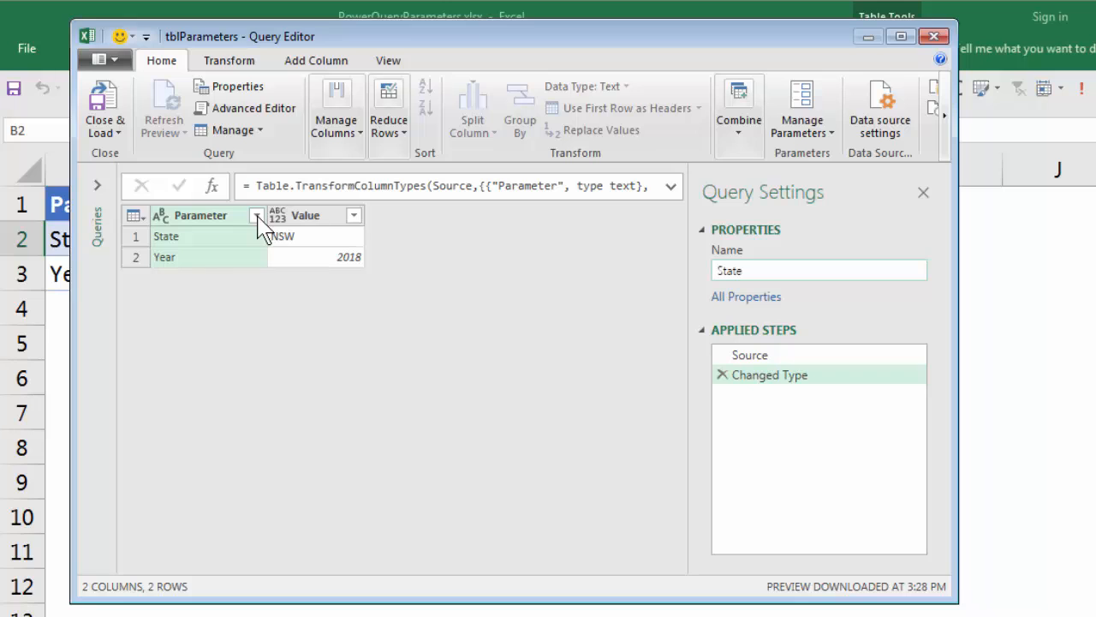
pyautogui.press('Return')
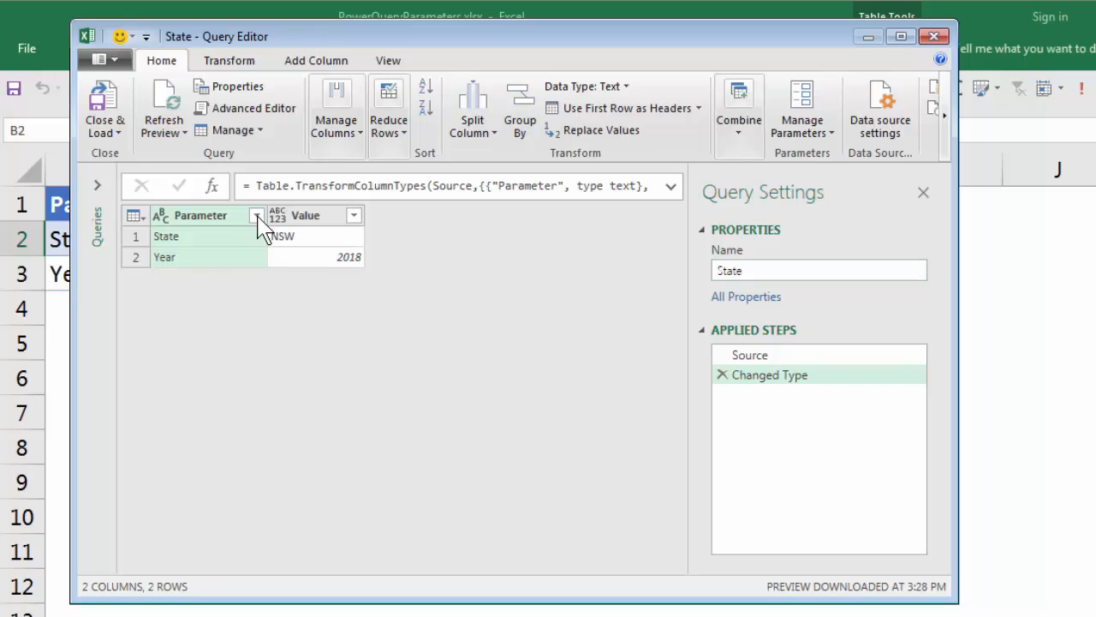
# Step: Filter the Parameter column to keep only the State row, and remove the Parameter column
pyautogui.click(257, 216)
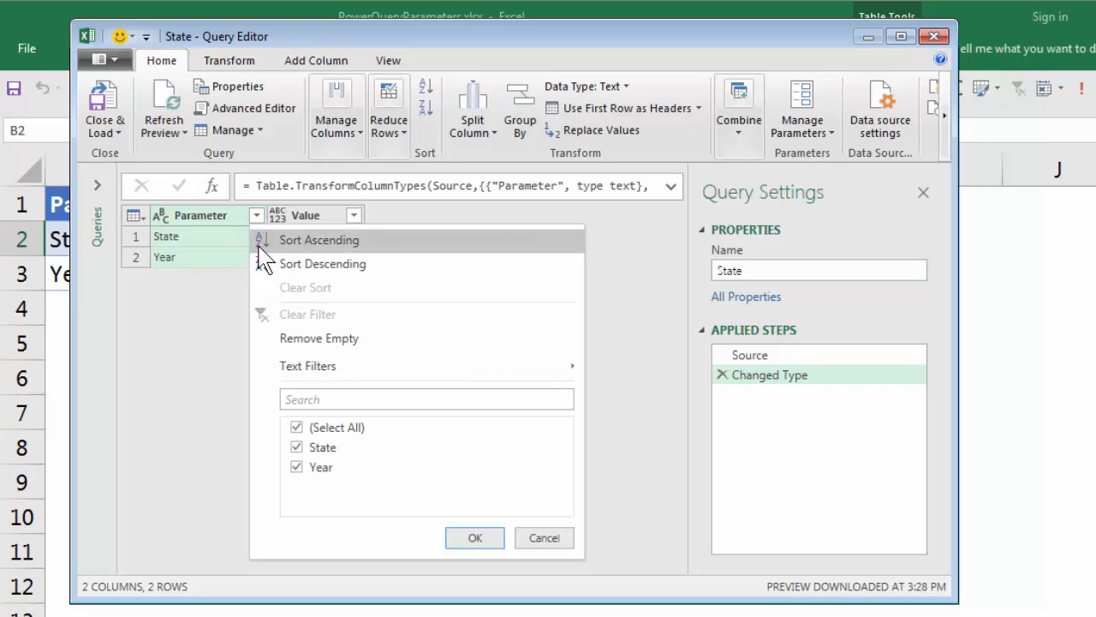
pyautogui.click(295, 427)
pyautogui.click(298, 447)
pyautogui.click(489, 539)
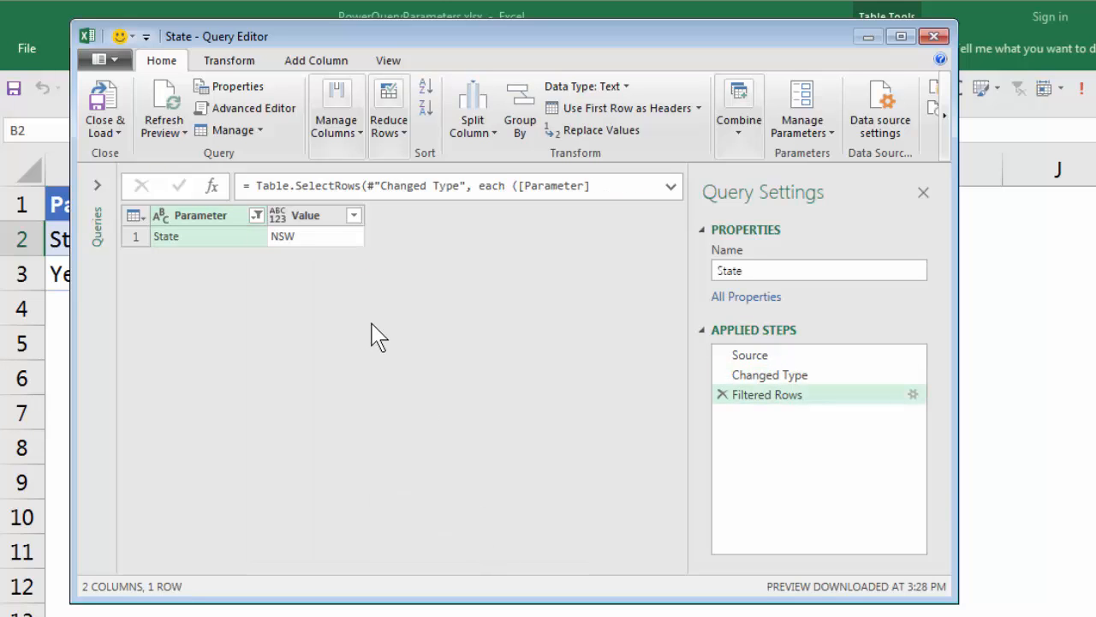
pyautogui.rightClick(230, 217)
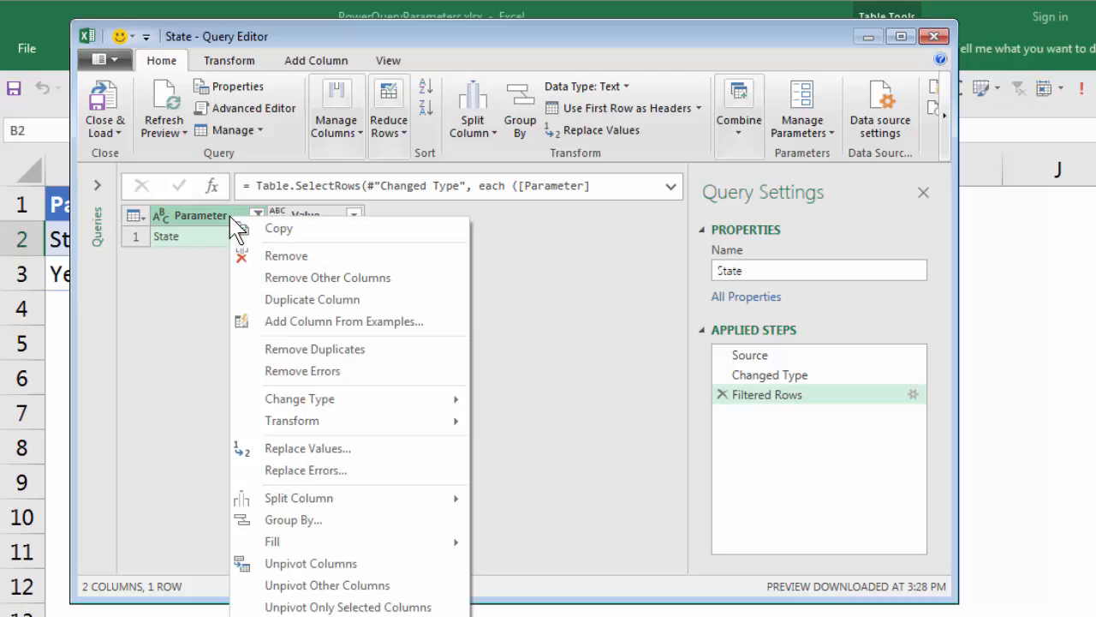
pyautogui.click(278, 255)
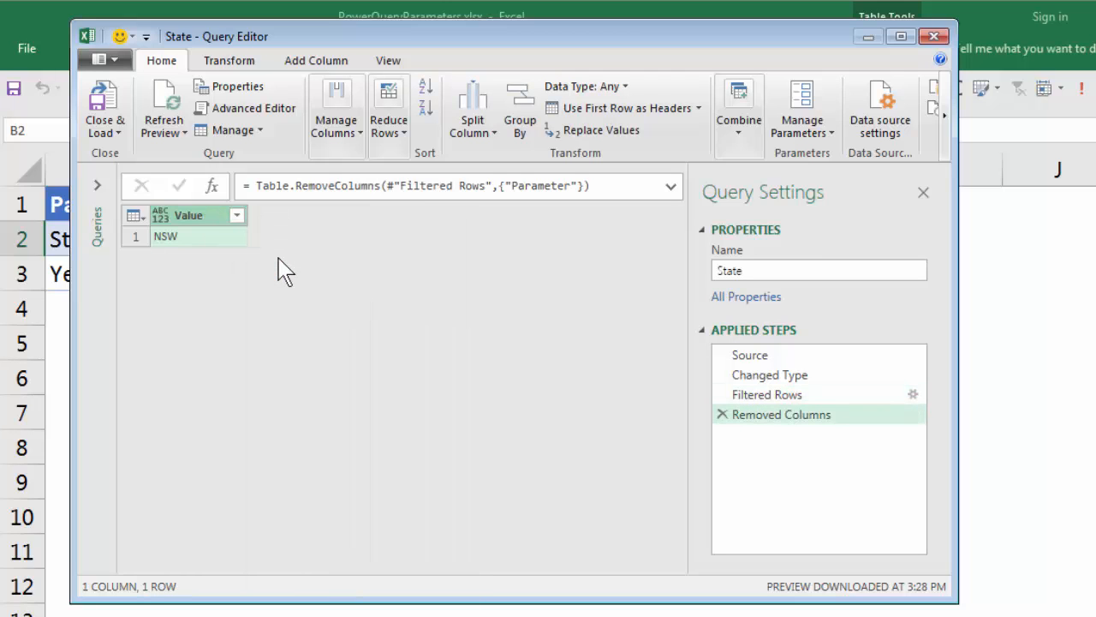
pyautogui.rightClick(176, 250)
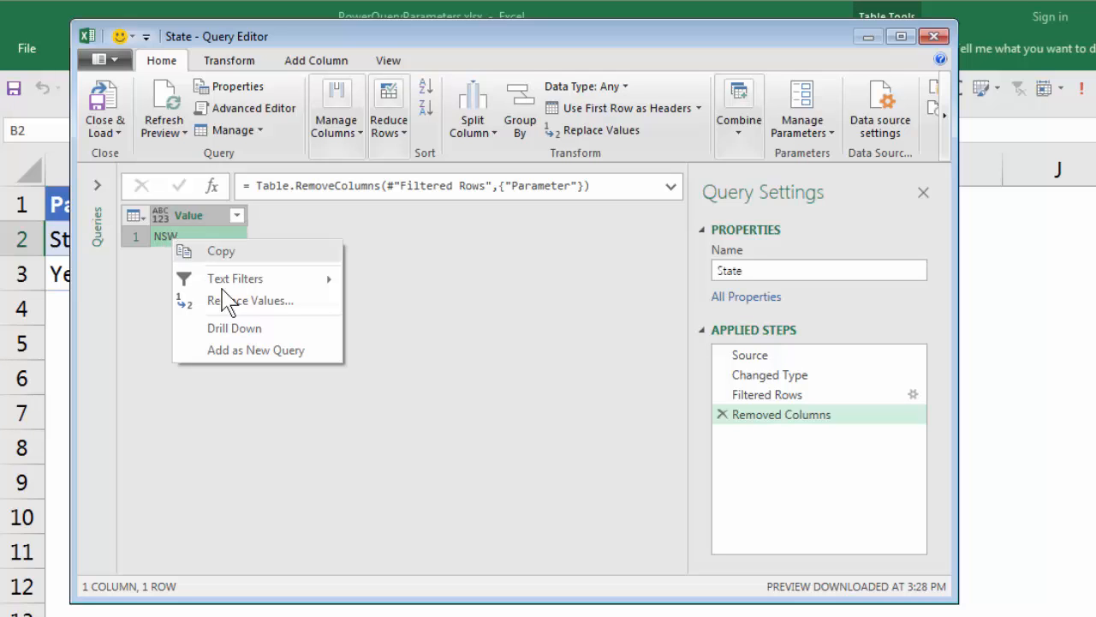
pyautogui.click(275, 330)
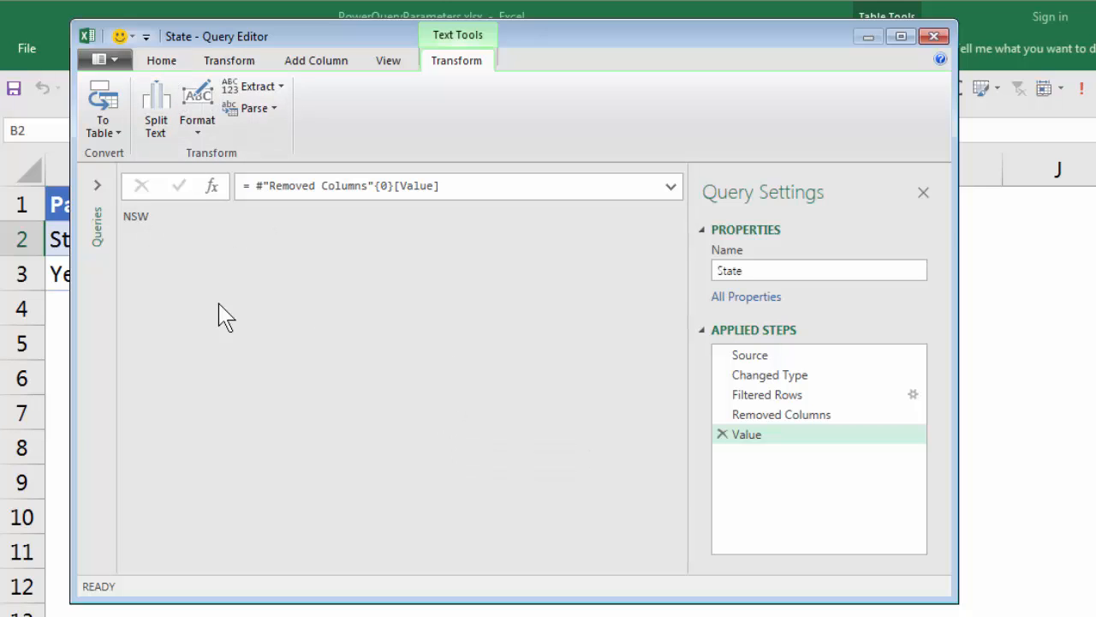
pyautogui.click(724, 435)
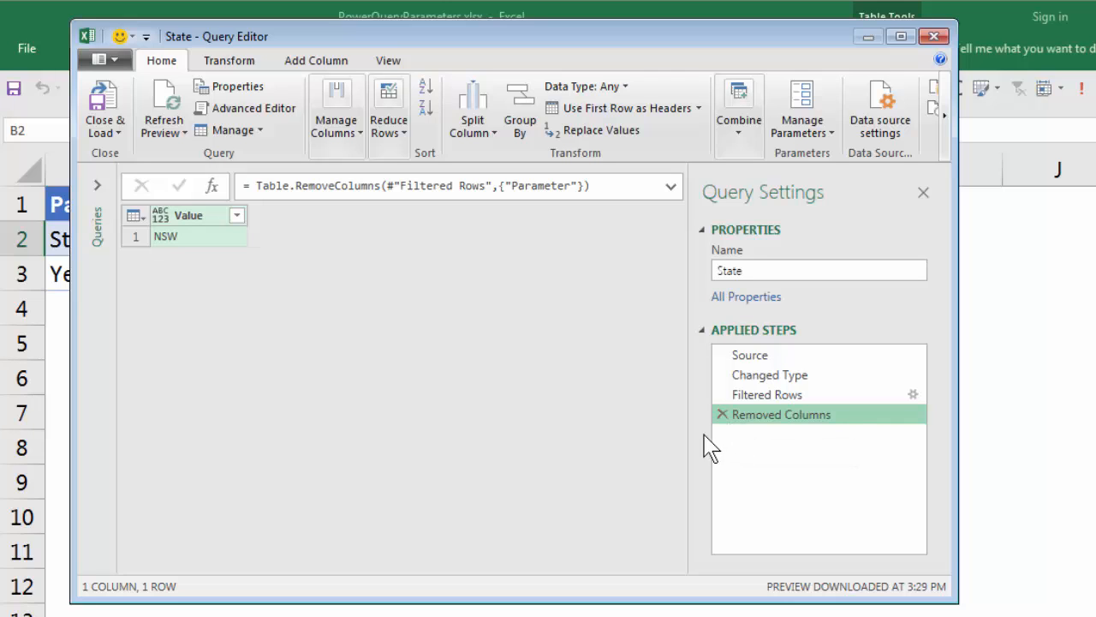
# Step: Change the Value column's data type to Text and drill down into its NSW cell
pyautogui.rightClick(205, 221)
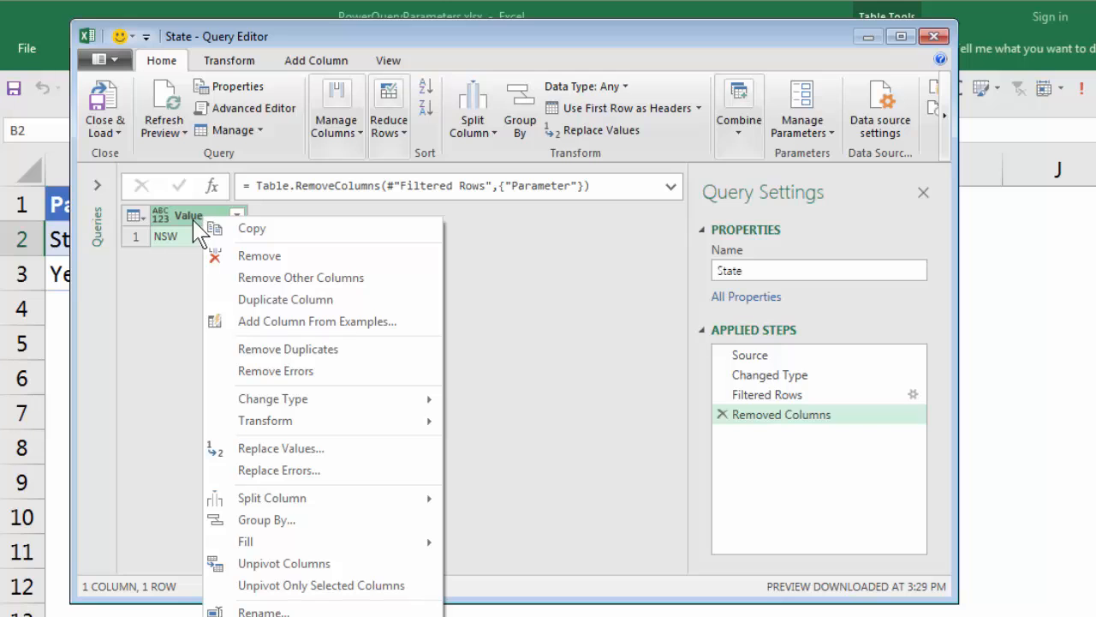
pyautogui.moveTo(308, 399)
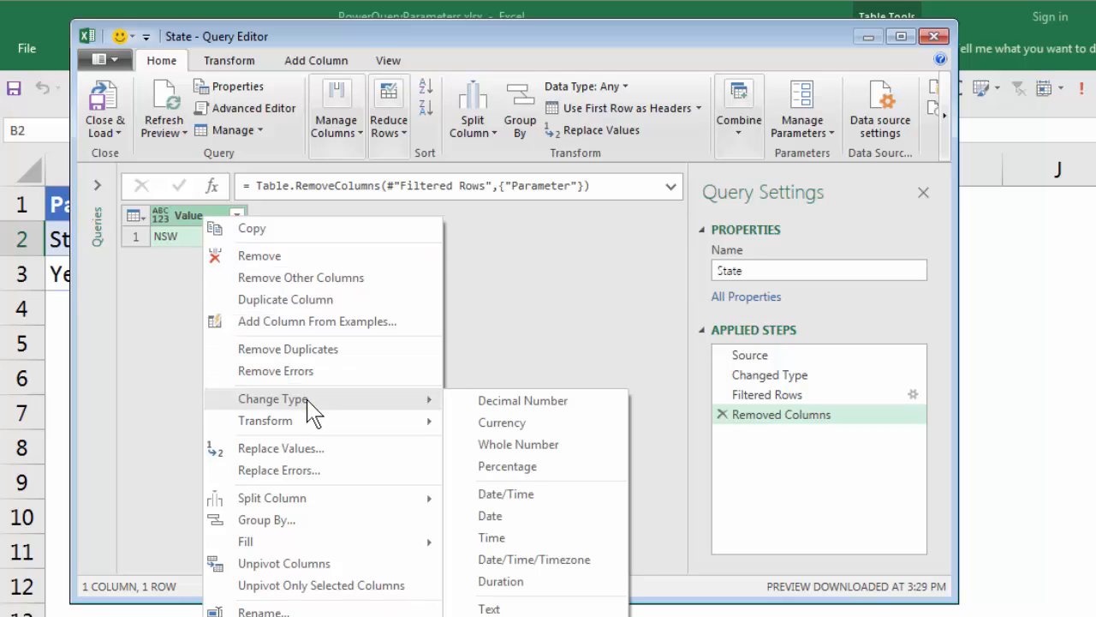
pyautogui.click(492, 608)
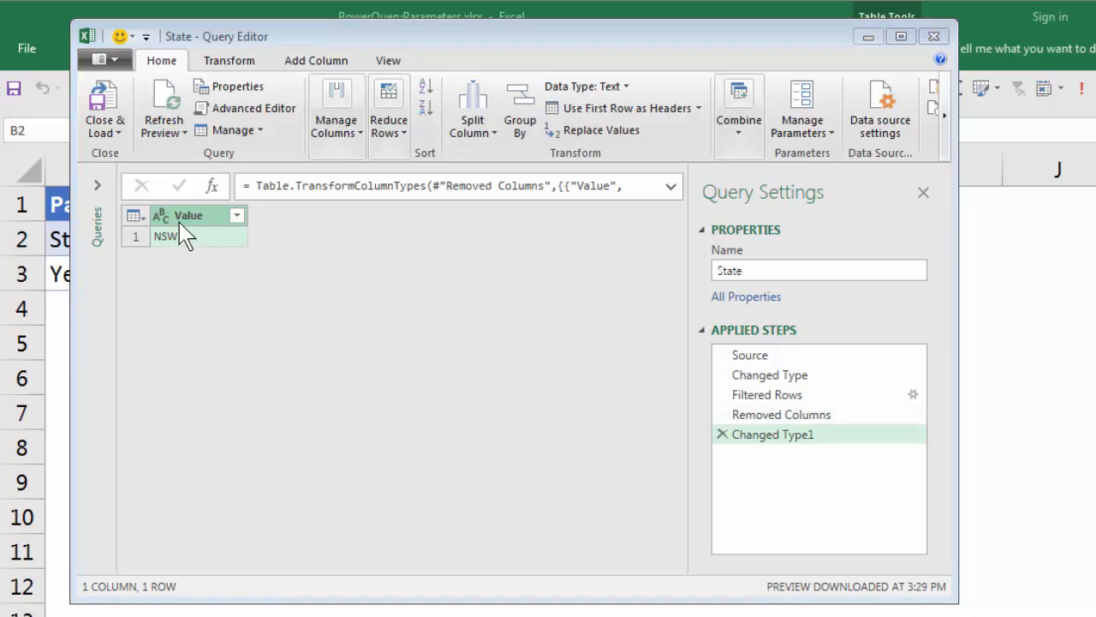
pyautogui.click(176, 245)
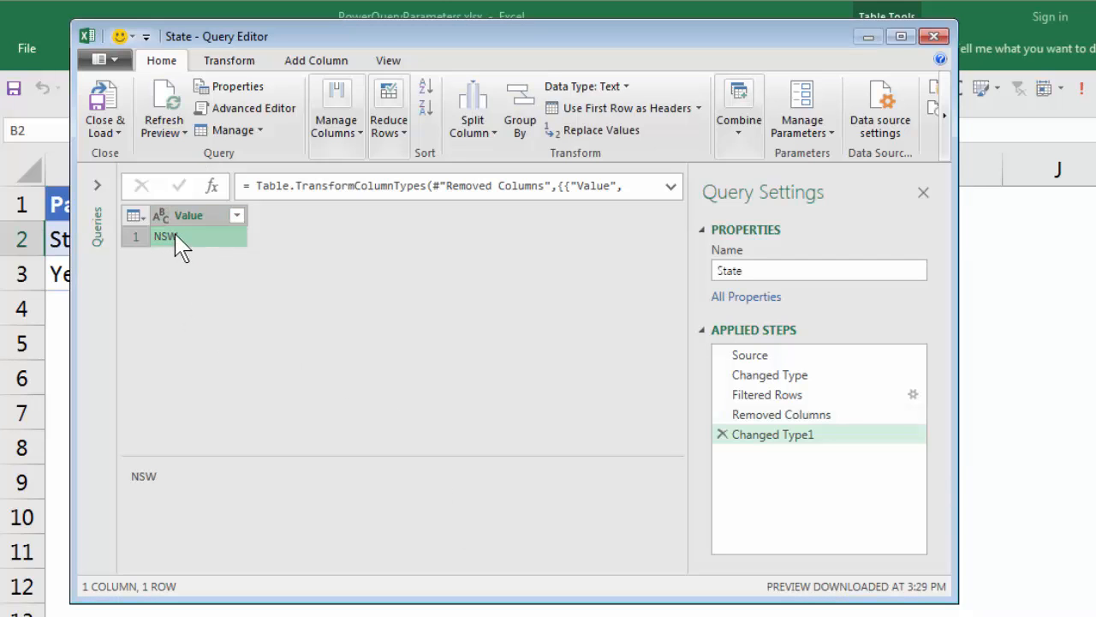
pyautogui.rightClick(174, 245)
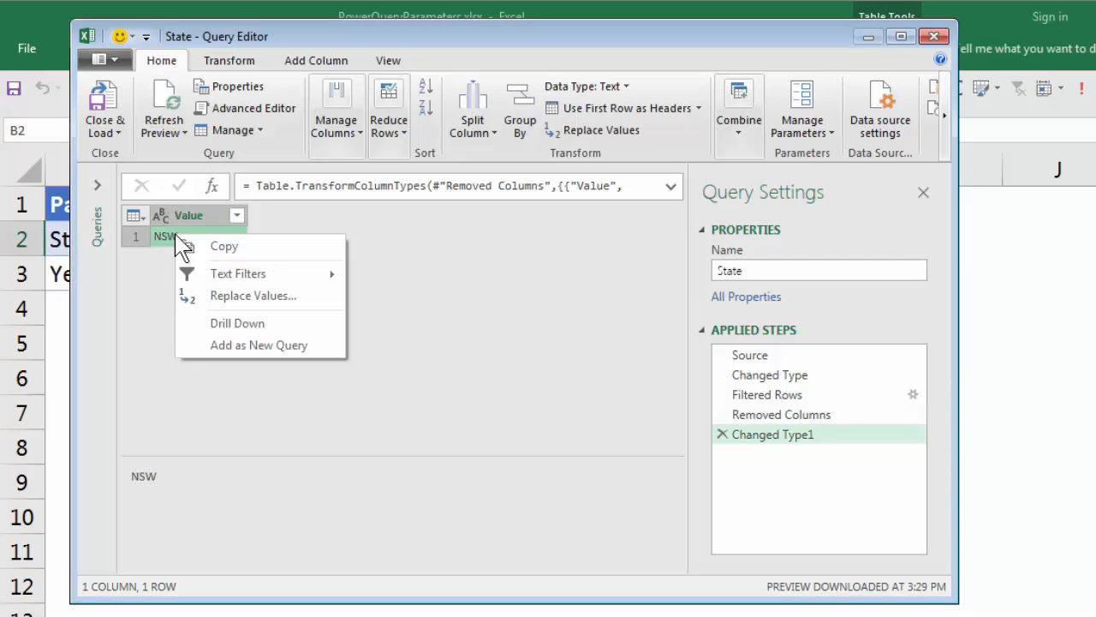
pyautogui.click(265, 322)
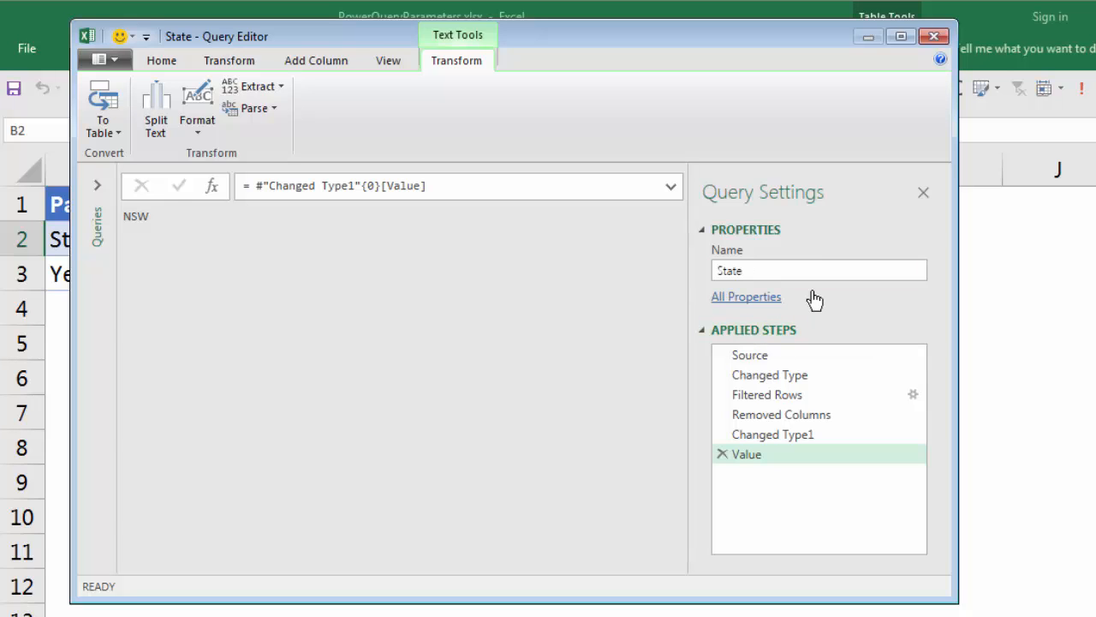
# Step: Close the State query and load it as a connection only, without adding it to the Data Model
pyautogui.click(161, 60)
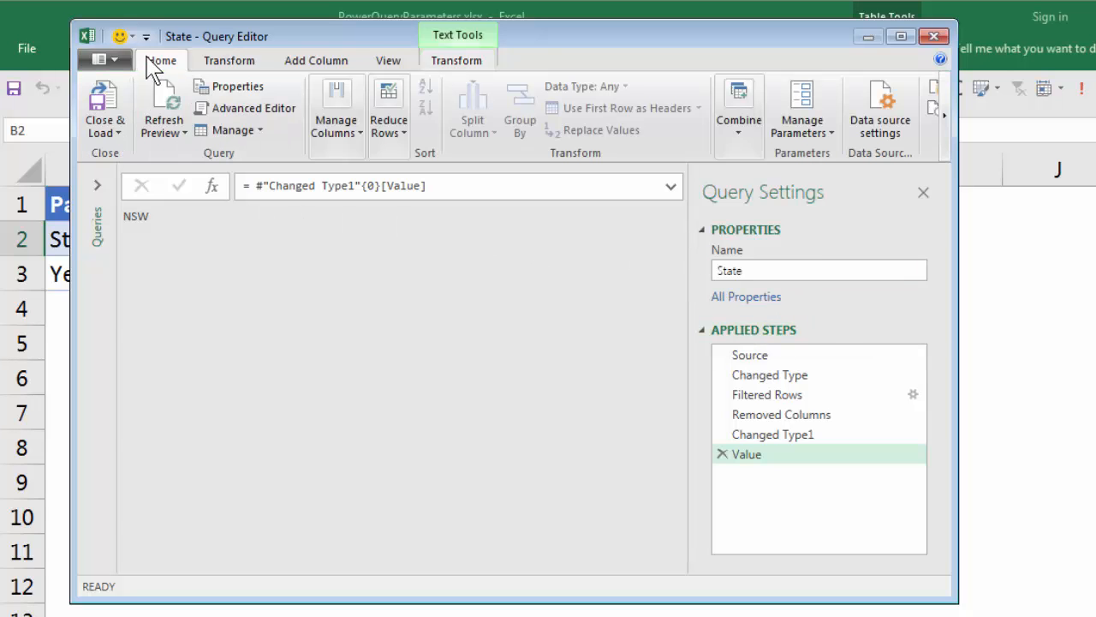
pyautogui.click(120, 137)
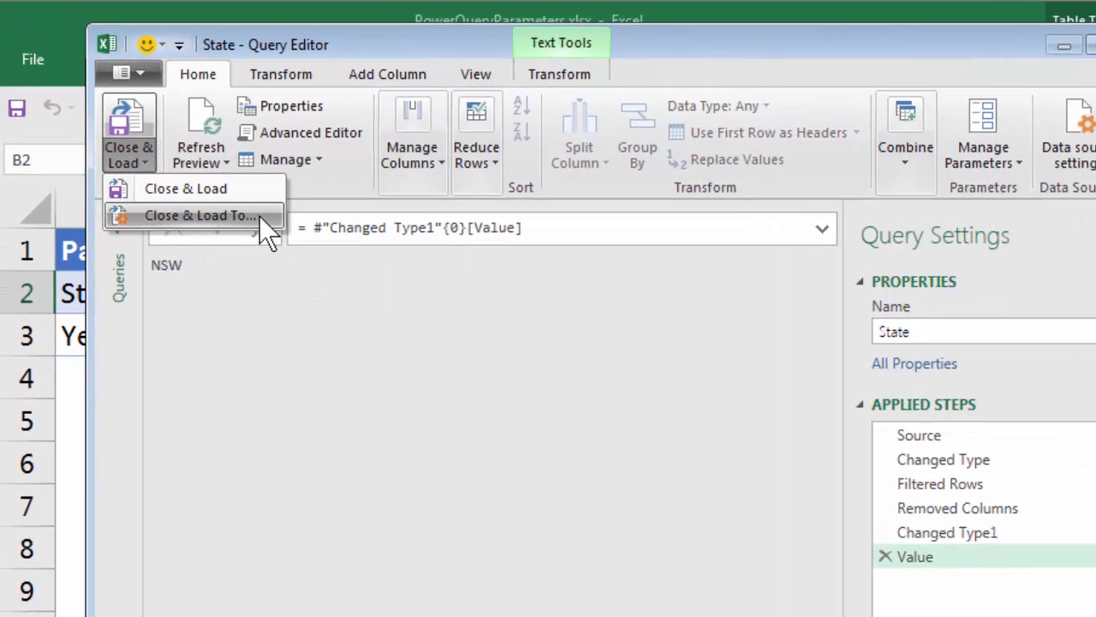
pyautogui.click(259, 216)
pyautogui.click(631, 431)
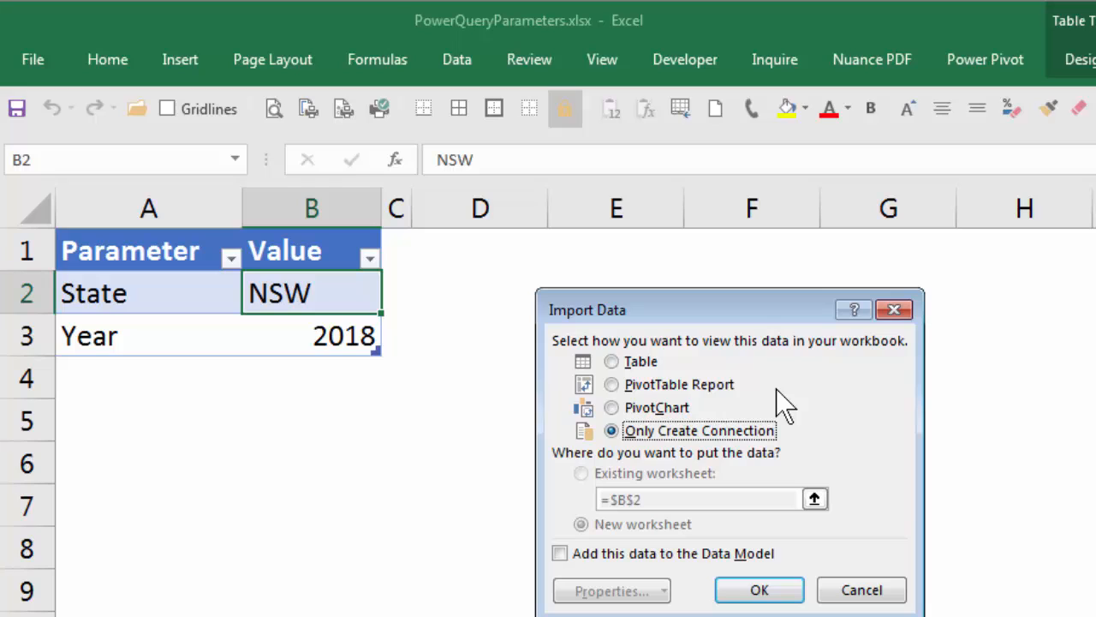
pyautogui.click(765, 586)
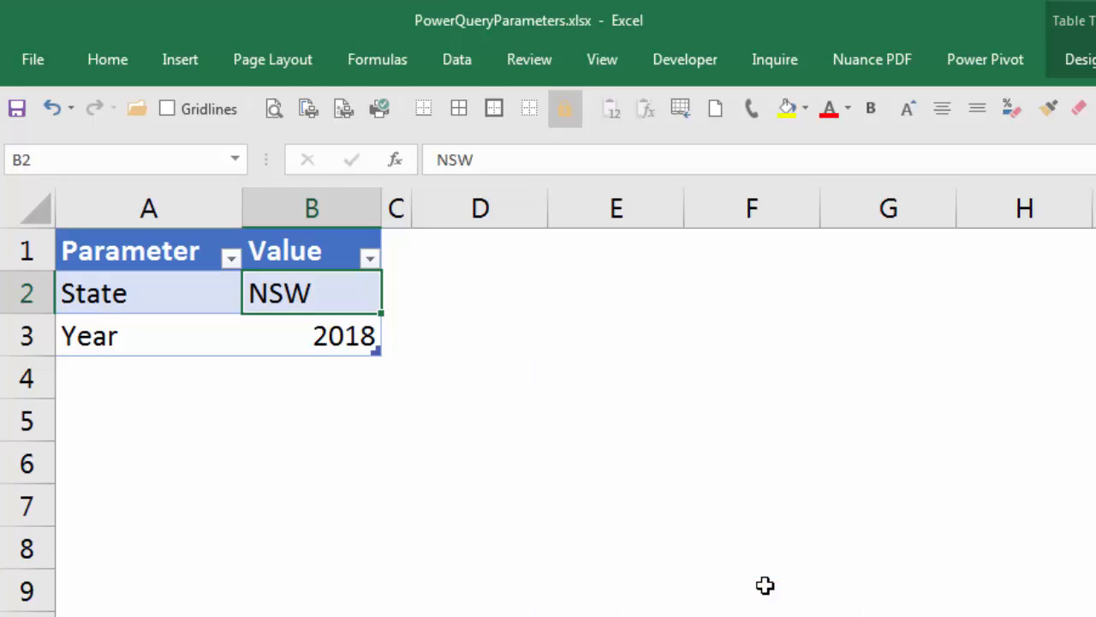
# Step: Create a query from the parameter table and name it Year
pyautogui.click(323, 340)
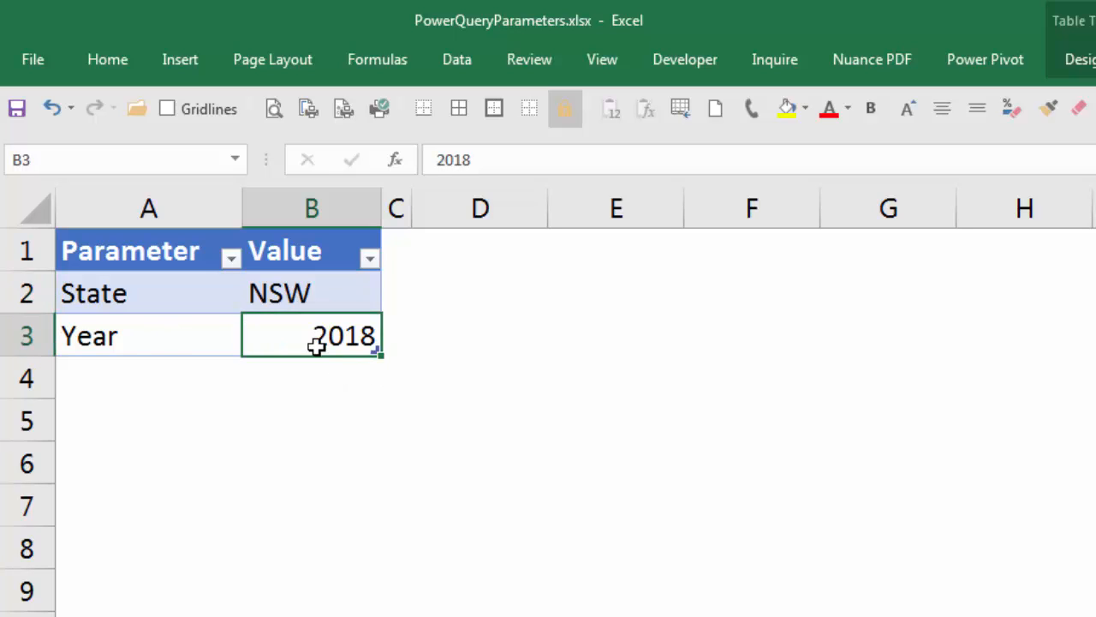
pyautogui.click(449, 54)
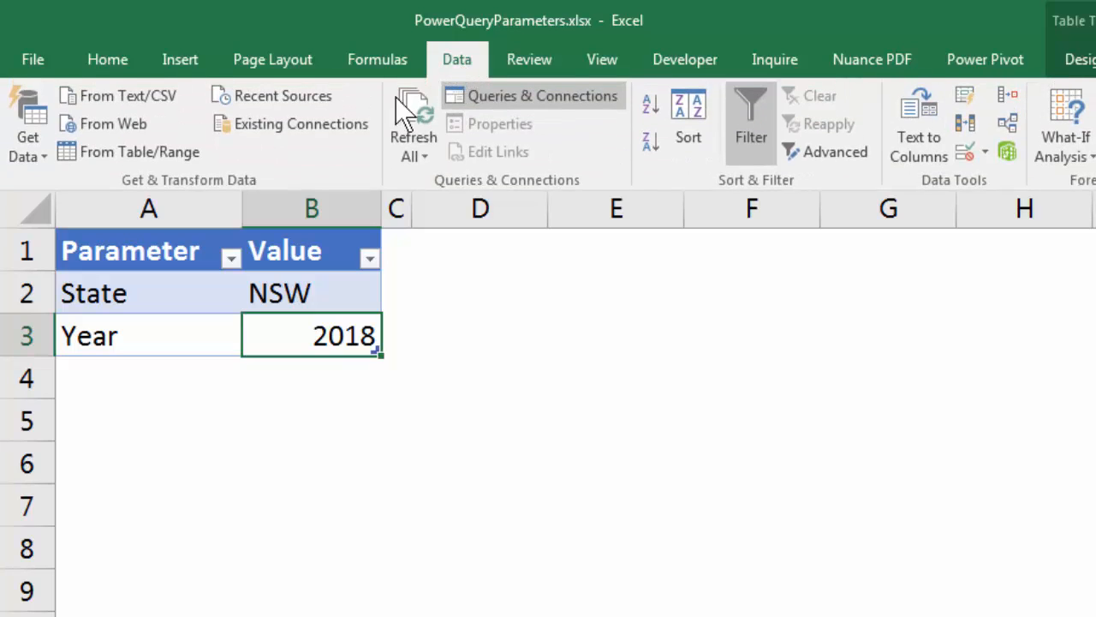
pyautogui.click(171, 152)
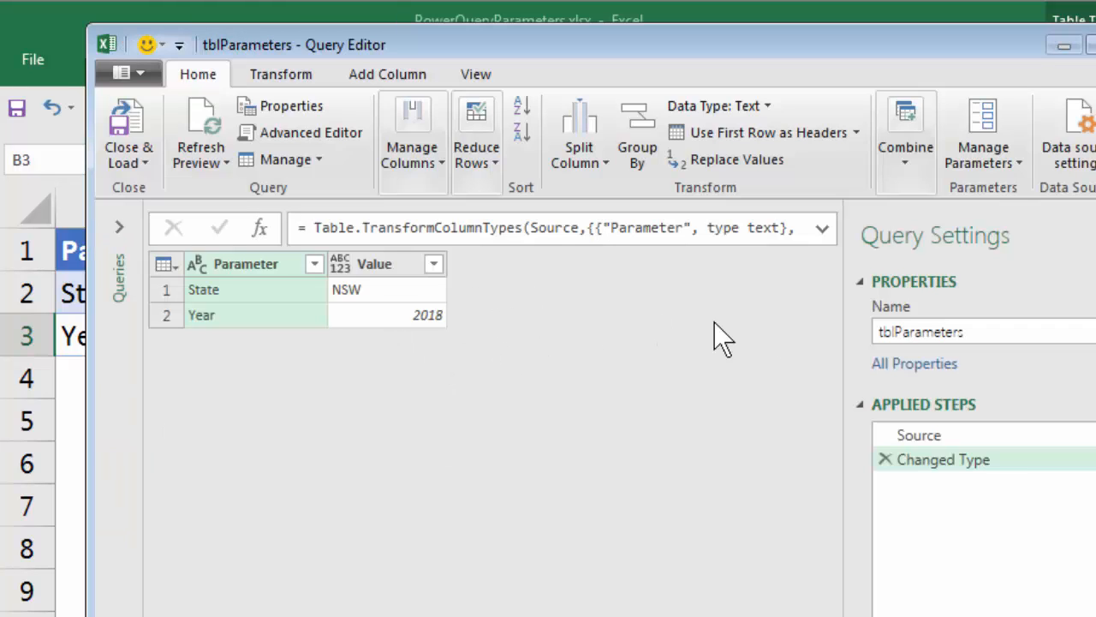
pyautogui.doubleClick(933, 331)
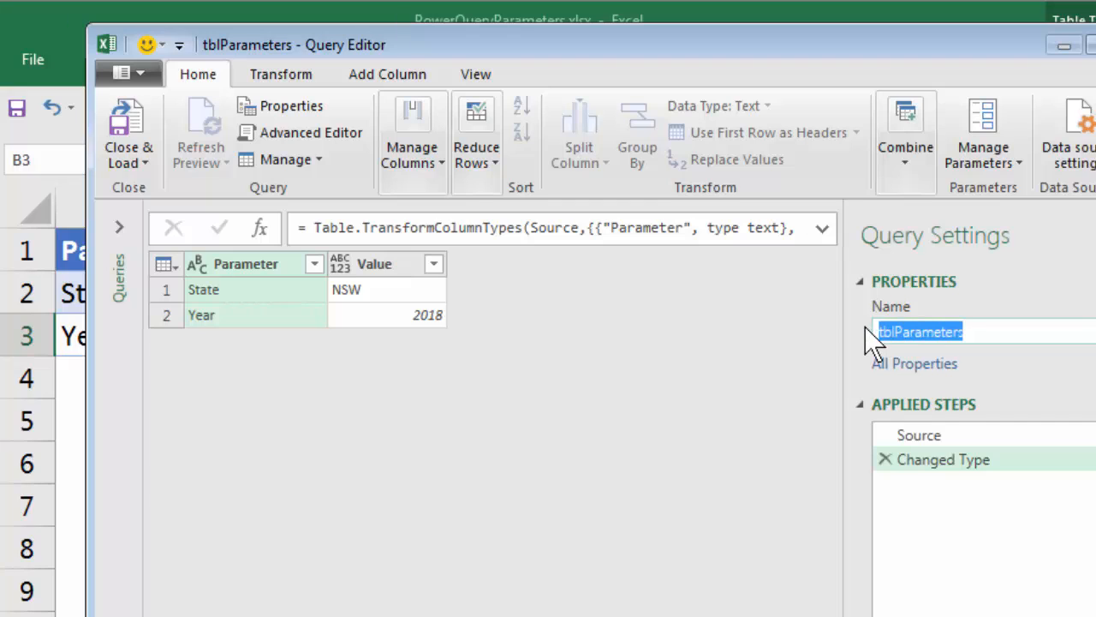
pyautogui.write('Year')
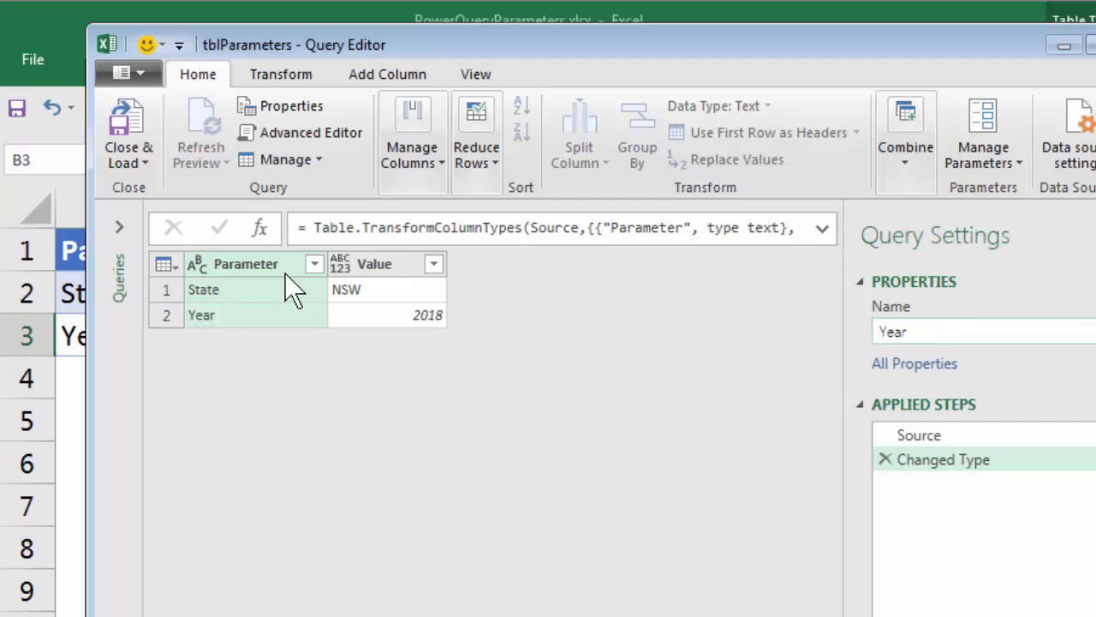
# Step: Filter the Parameter column to keep only the Year row, and remove the Parameter column
pyautogui.click(314, 265)
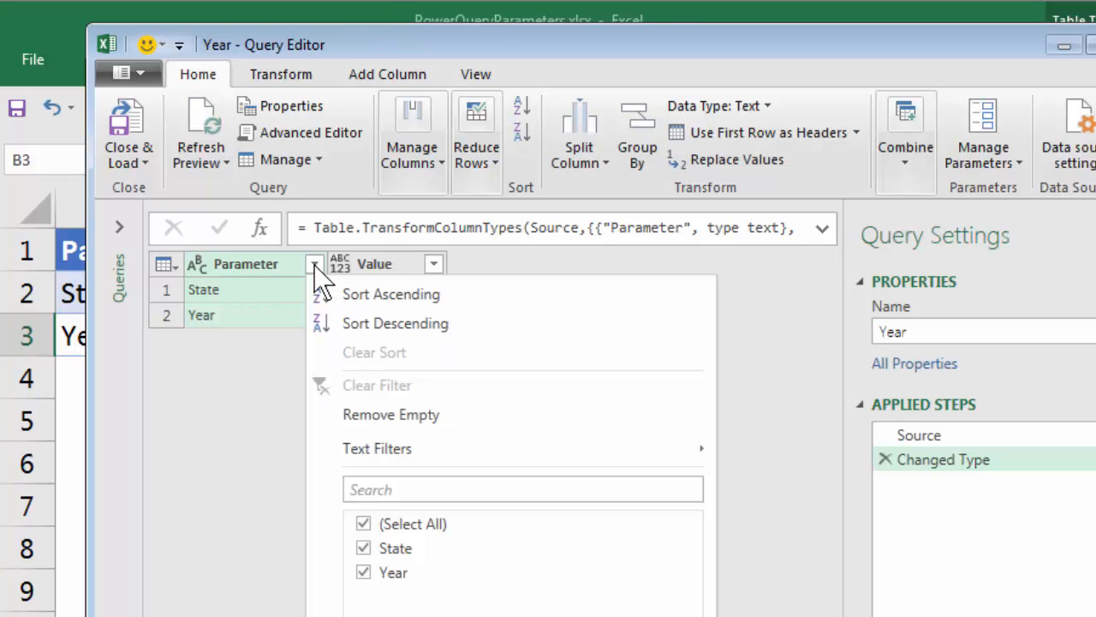
pyautogui.click(363, 523)
pyautogui.click(363, 572)
pyautogui.click(502, 577)
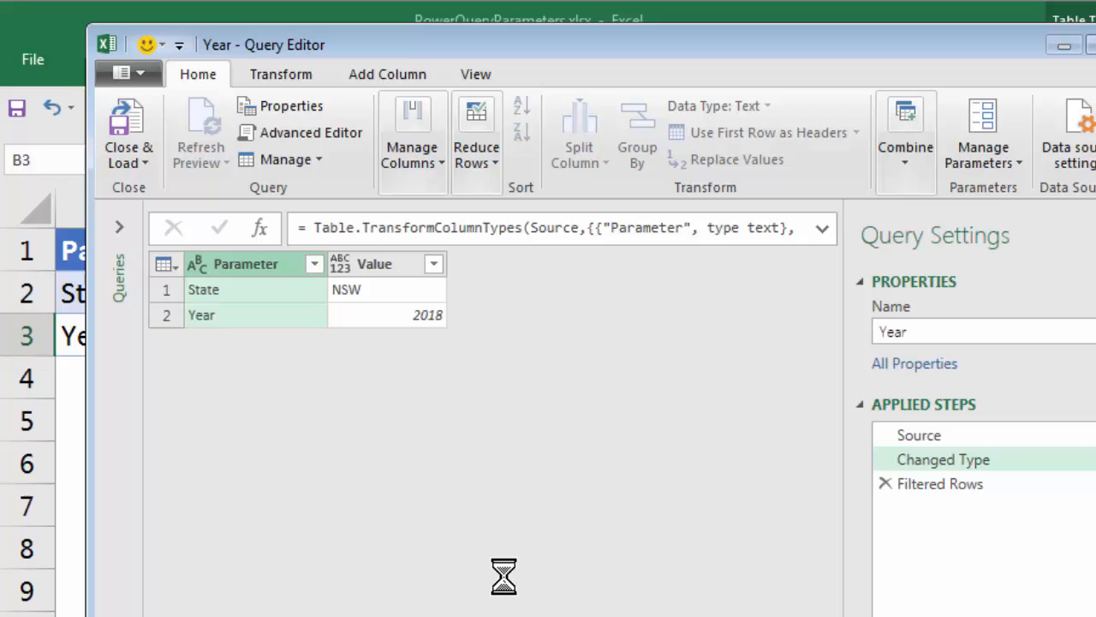
pyautogui.rightClick(261, 265)
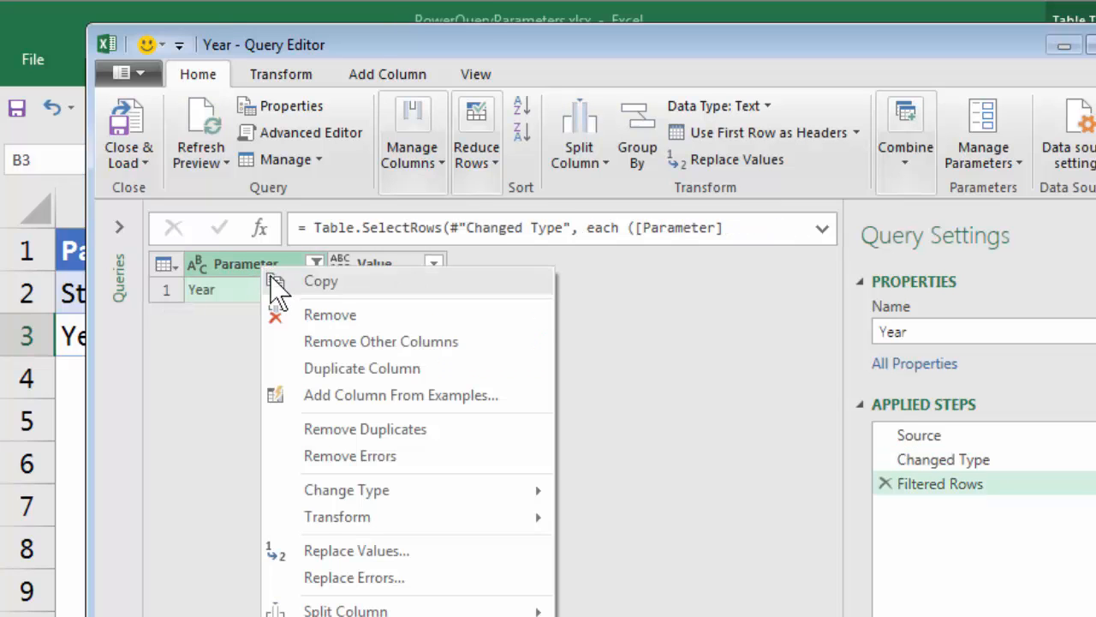
pyautogui.click(306, 313)
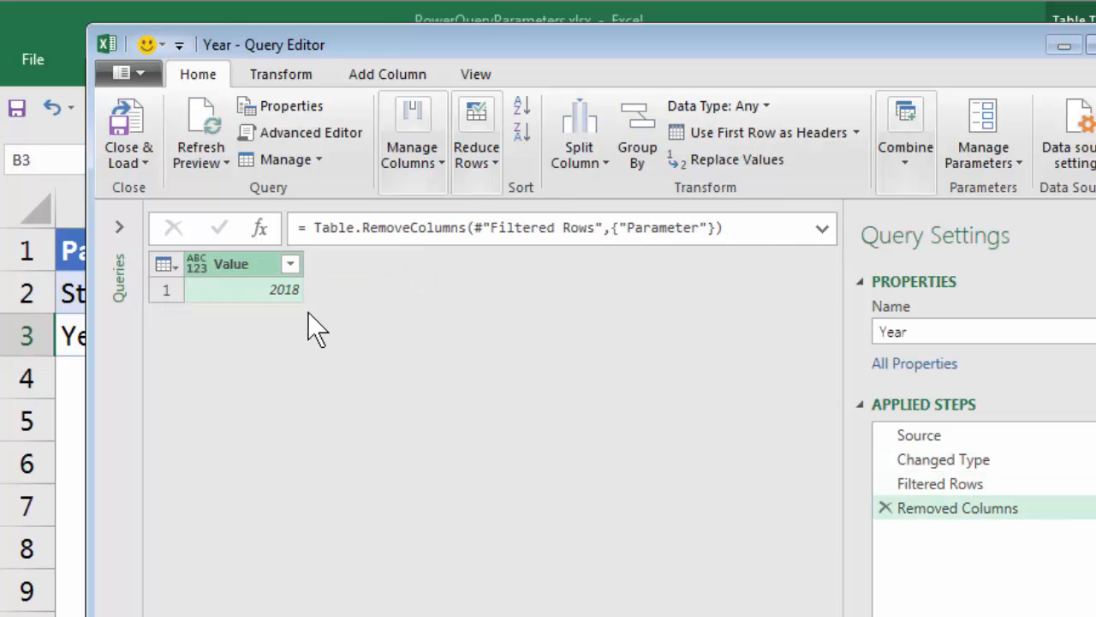
# Step: Change the Value column's data type to Whole Number and drill down into its 2018 cell
pyautogui.rightClick(243, 270)
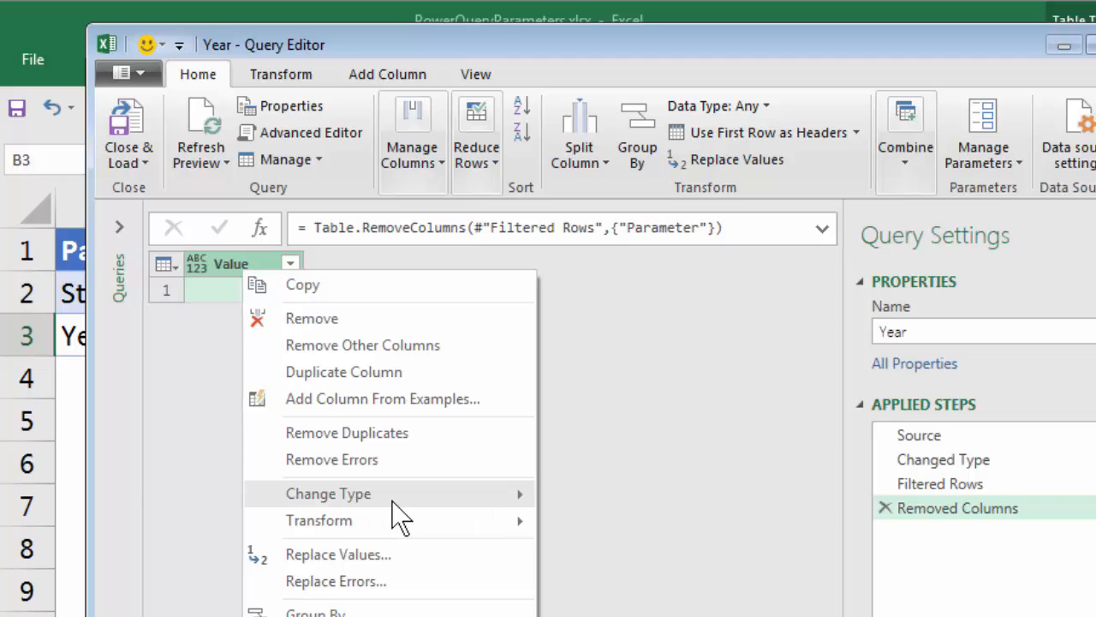
pyautogui.moveTo(392, 501)
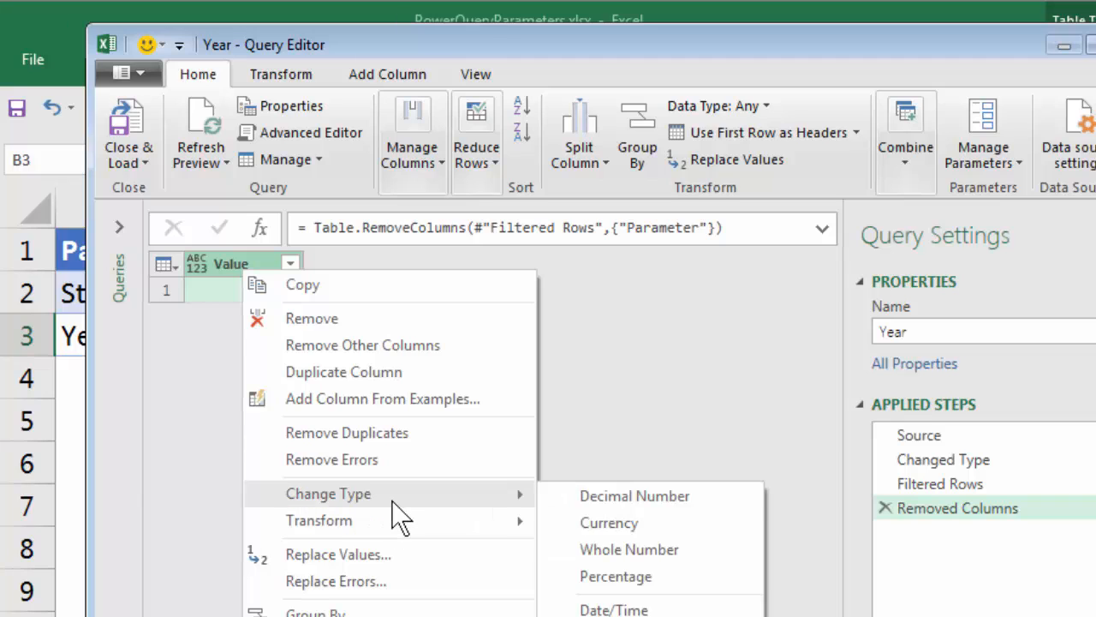
pyautogui.click(673, 552)
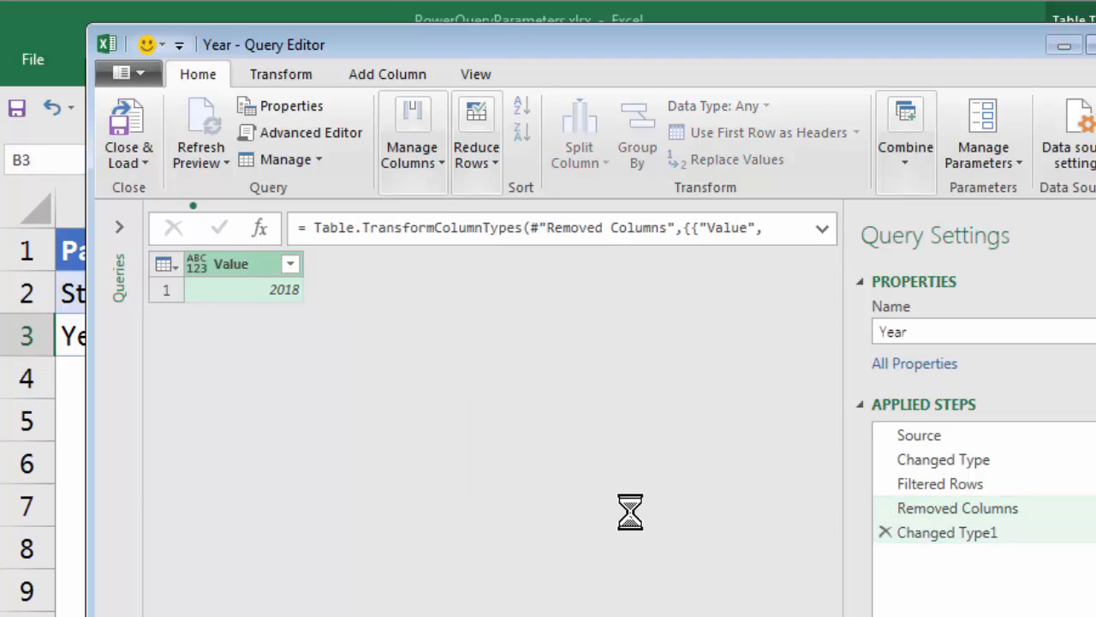
pyautogui.click(263, 289)
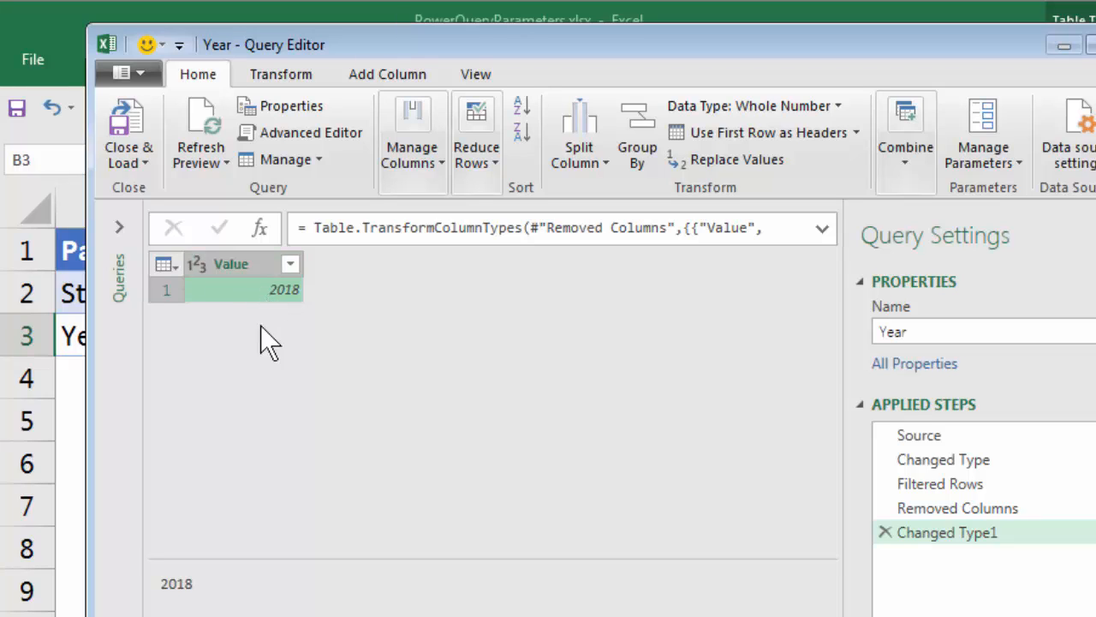
pyautogui.rightClick(288, 290)
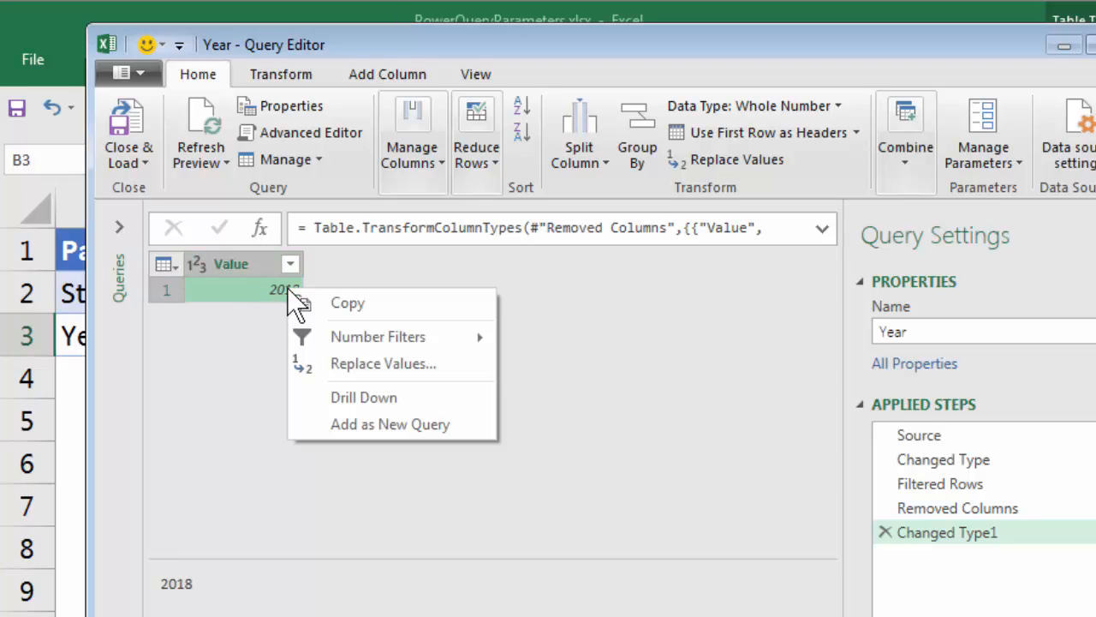
pyautogui.click(400, 397)
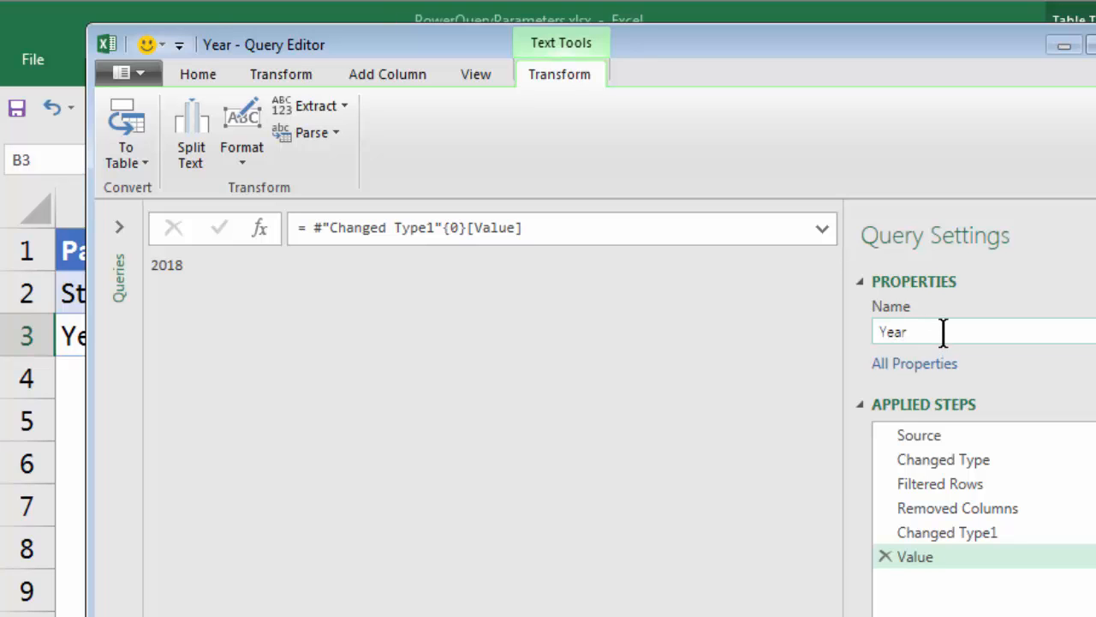
# Step: Close the Year query and load it as a connection only, without adding it to the Data Model
pyautogui.click(195, 77)
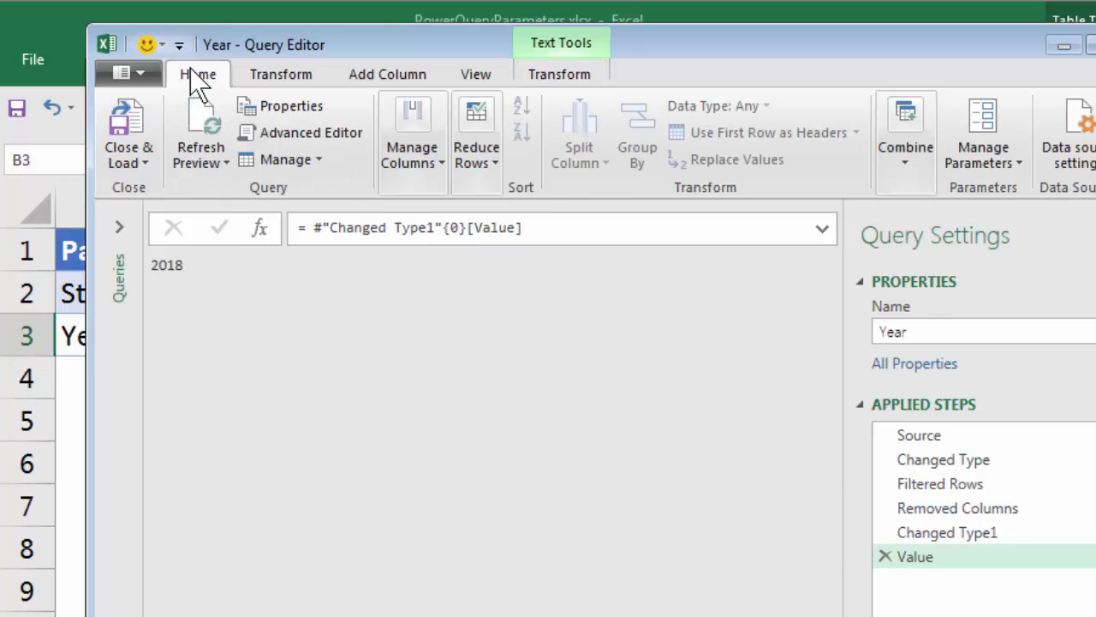
pyautogui.click(145, 162)
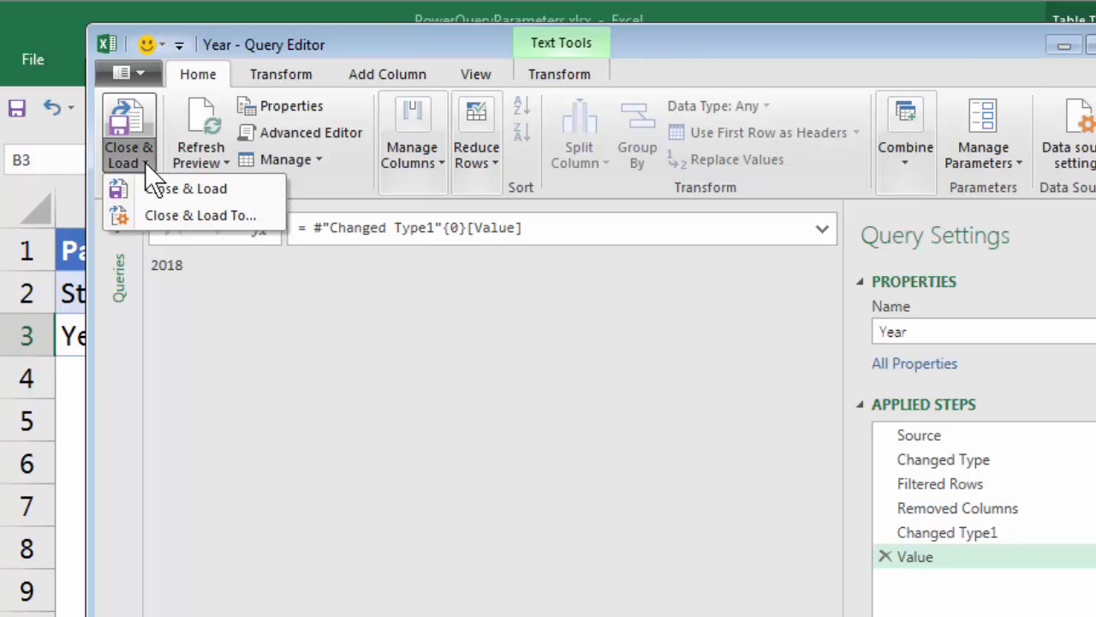
pyautogui.click(199, 215)
pyautogui.click(647, 431)
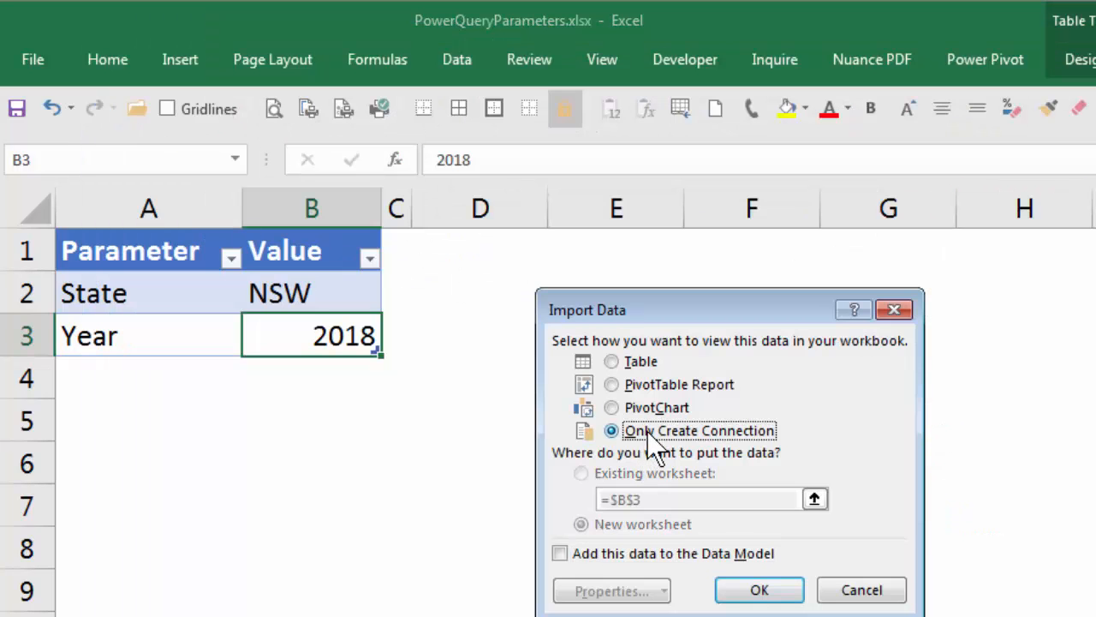
pyautogui.click(777, 591)
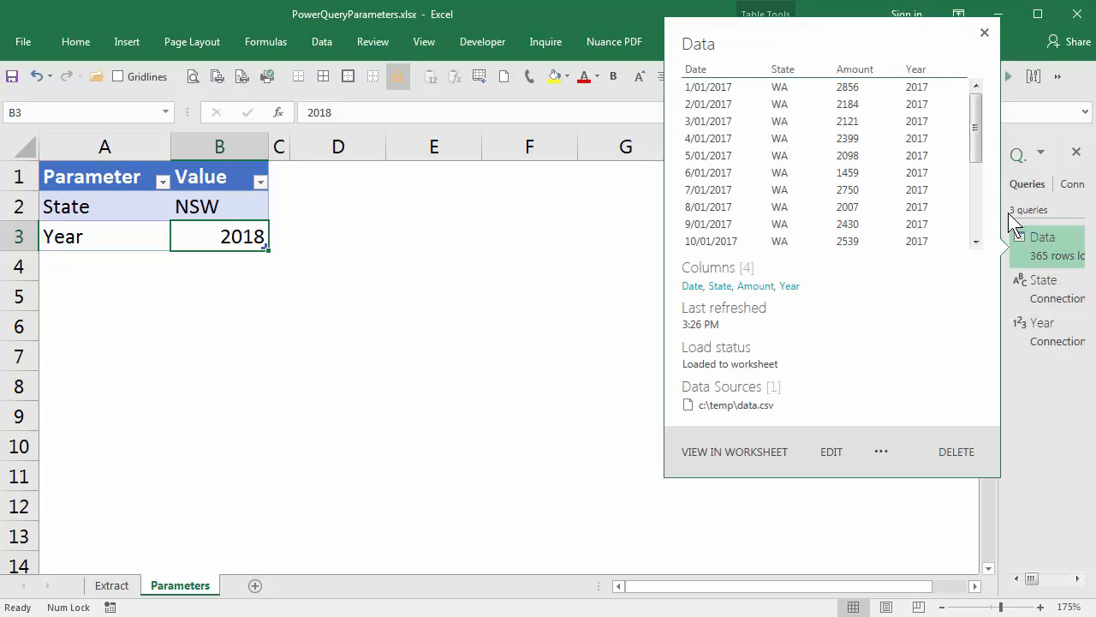
# Step: Widen the list of workbook queries, open the Data query for editing, and enlarge its editor window
pyautogui.moveTo(1000, 367); pyautogui.dragTo(905, 369)
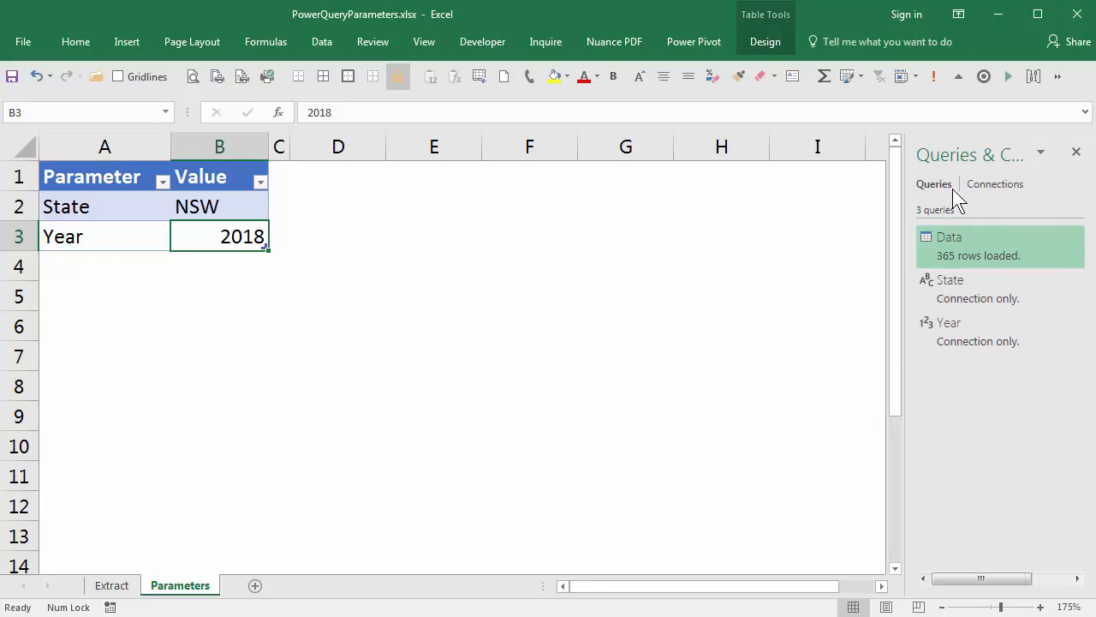
pyautogui.moveTo(974, 256)
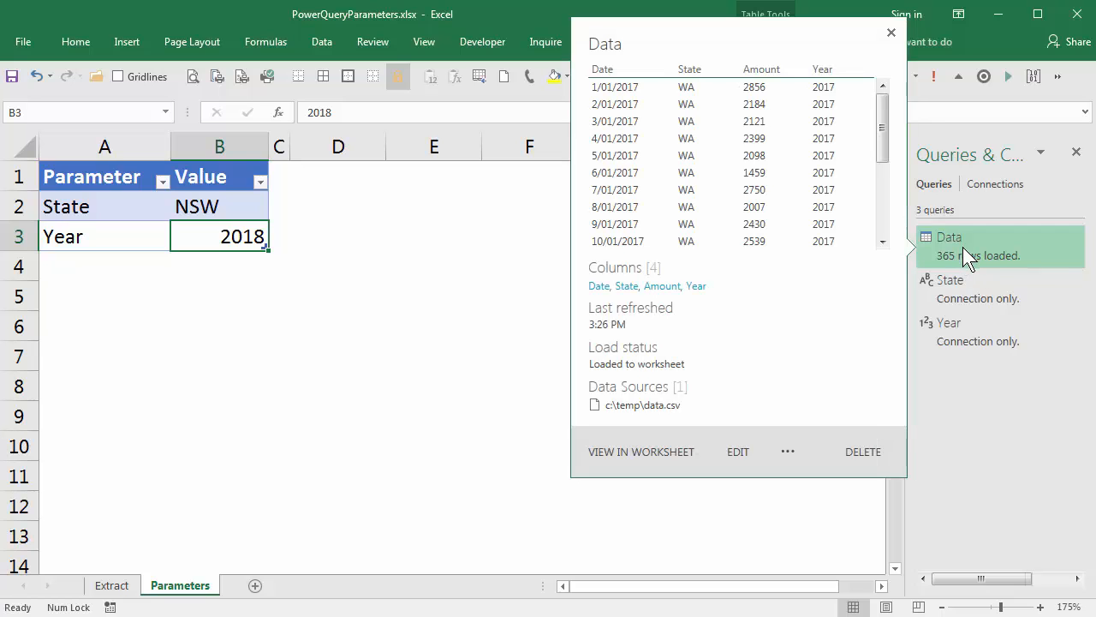
pyautogui.doubleClick(962, 248)
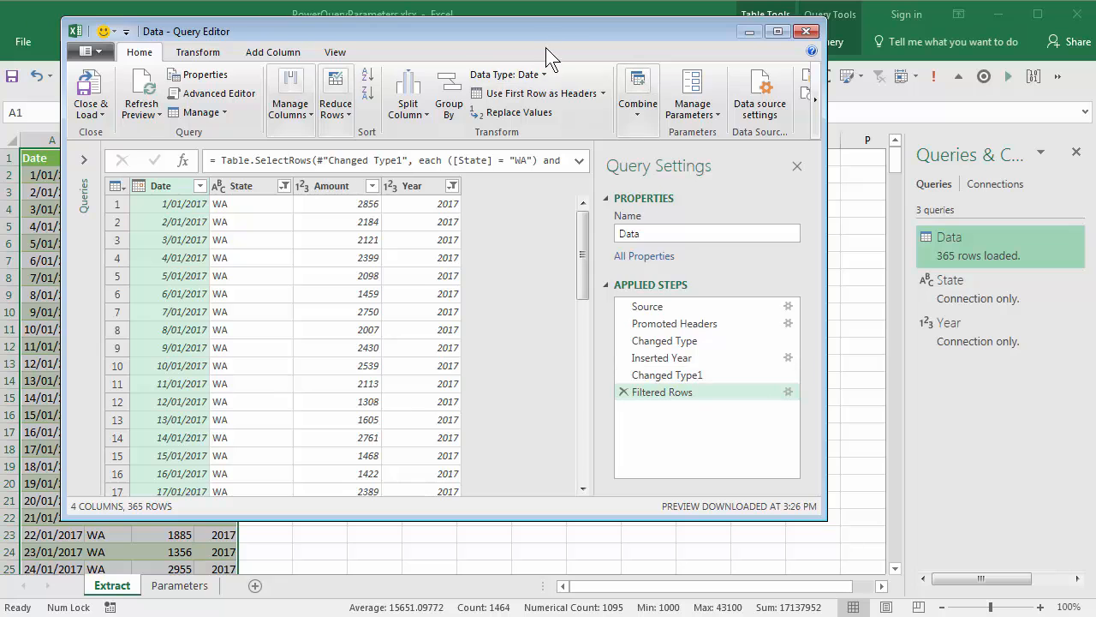
pyautogui.moveTo(546, 32); pyautogui.dragTo(489, 22)
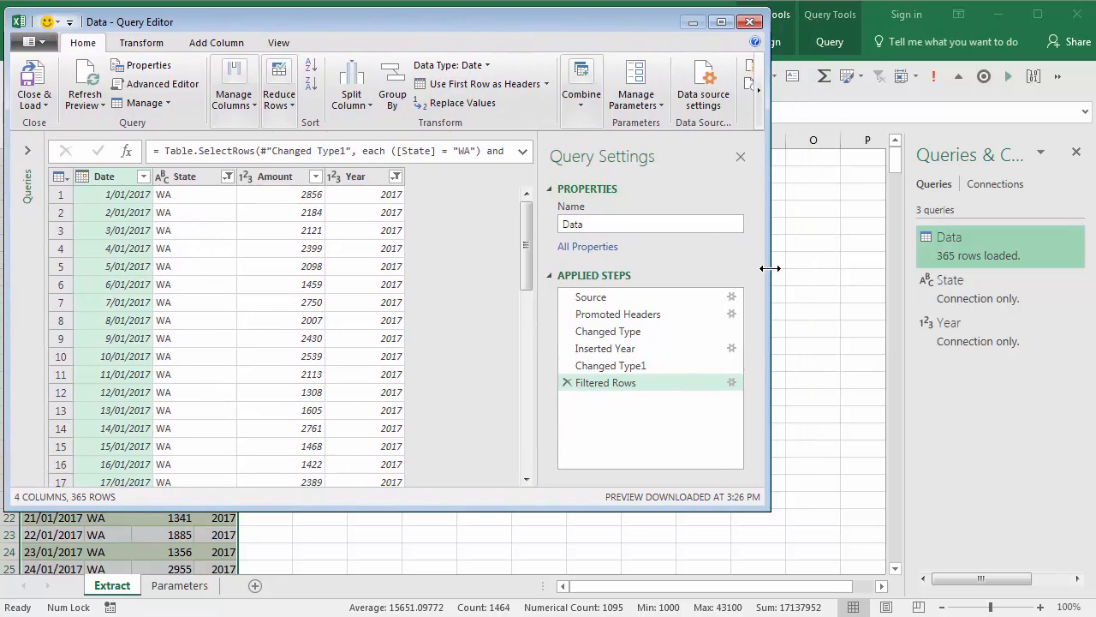
pyautogui.moveTo(769, 263); pyautogui.dragTo(1047, 276)
# Step: Select the Changed Type1 step and switch the formula bar display off and back on
pyautogui.click(877, 366)
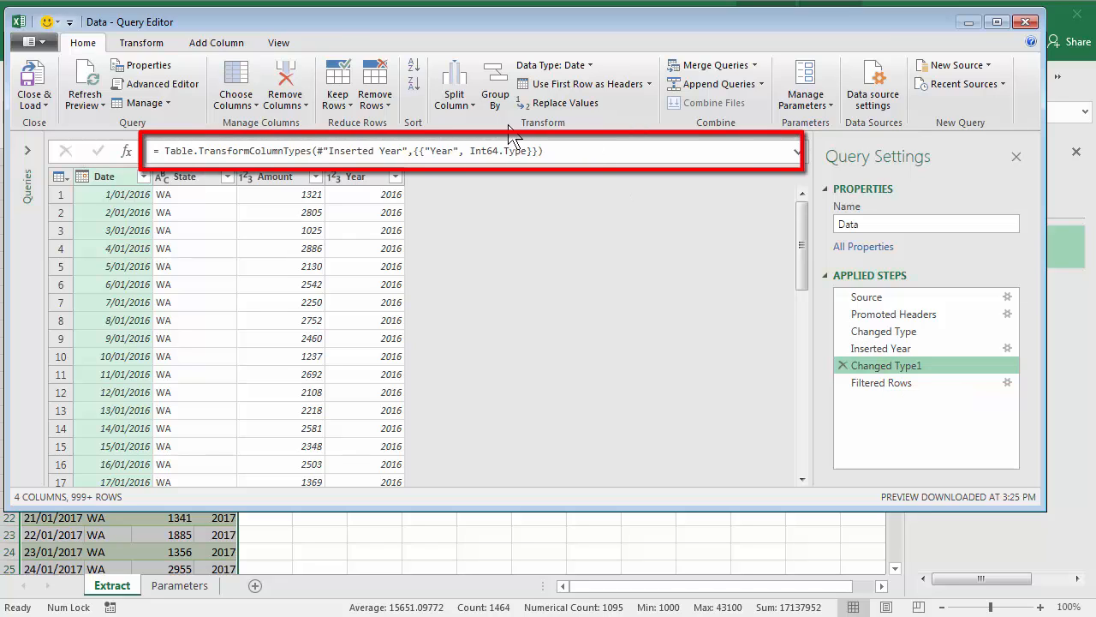
pyautogui.click(278, 42)
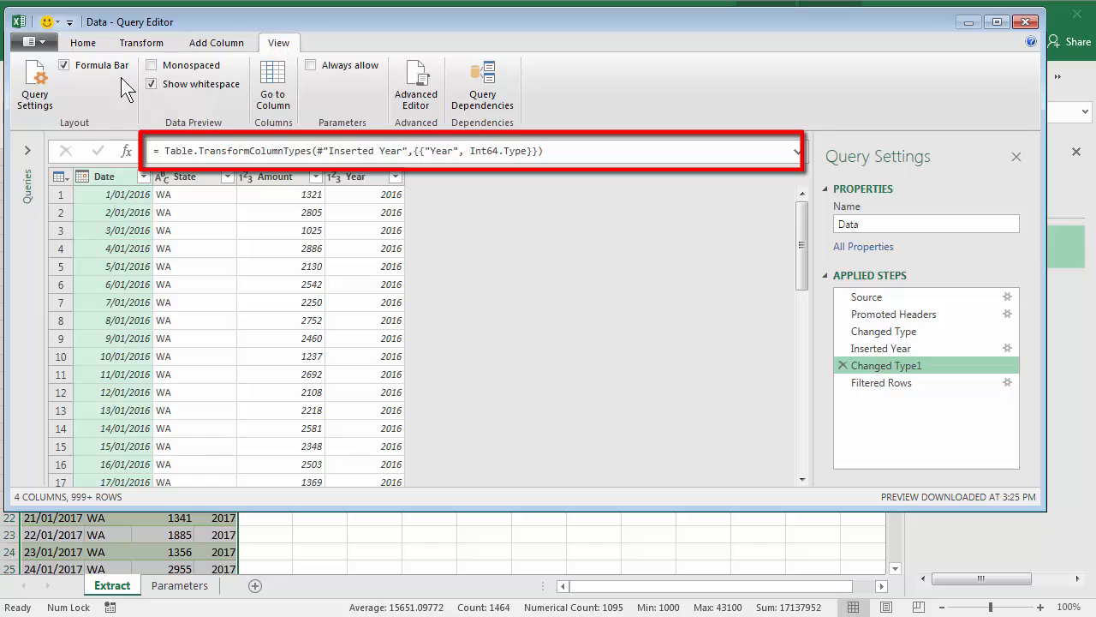
pyautogui.click(67, 66)
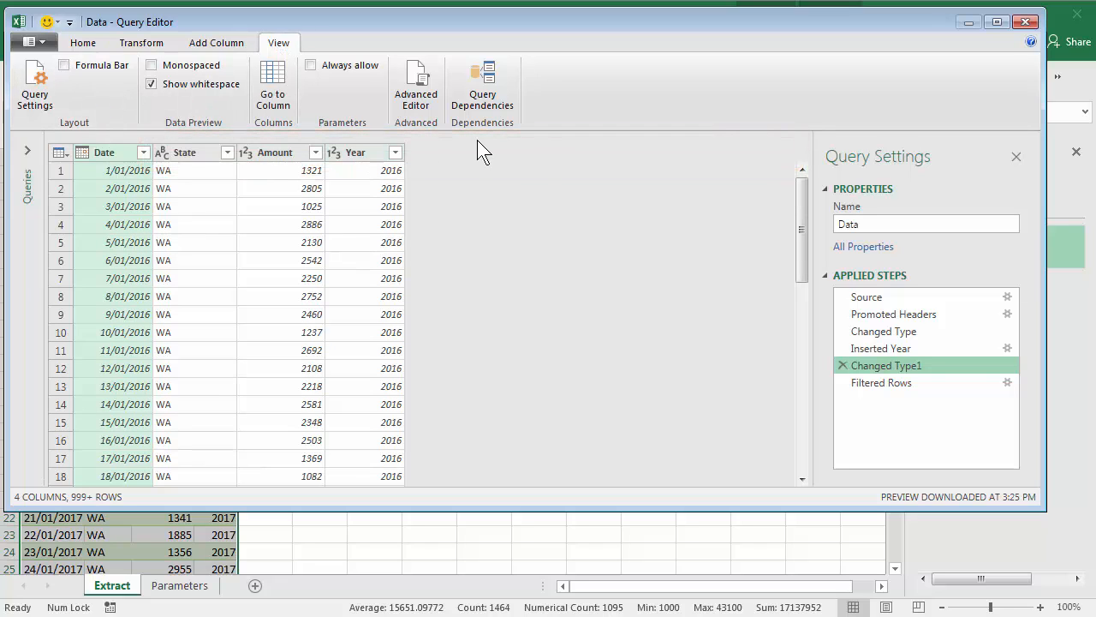
pyautogui.click(62, 65)
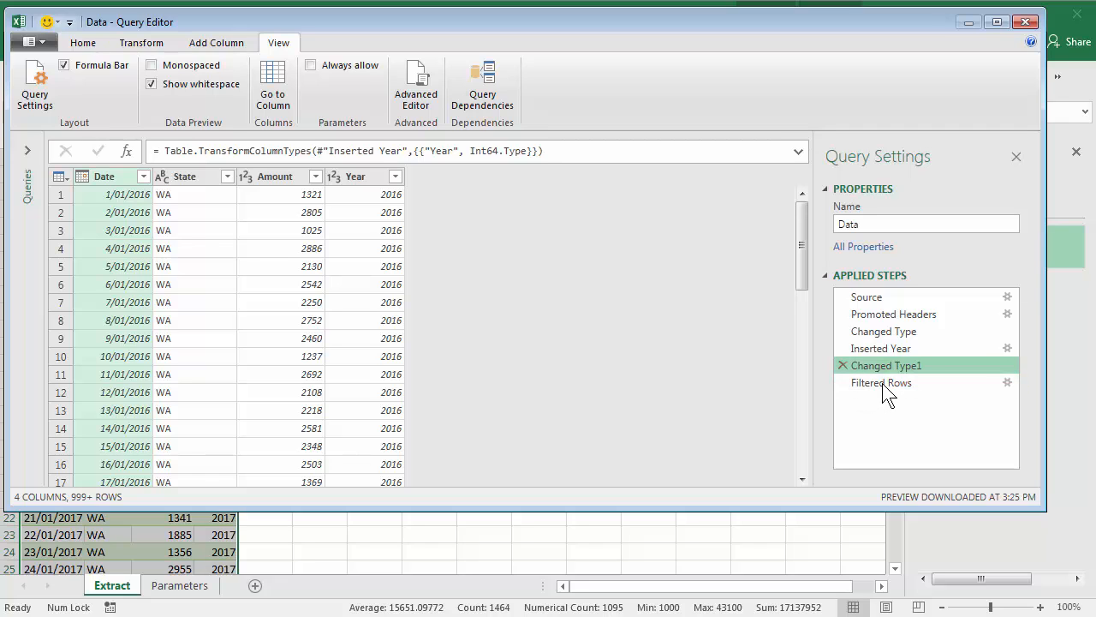
# Step: In the Filtered Rows step's formula, replace the fixed "WA" criterion with the State query name
pyautogui.click(882, 383)
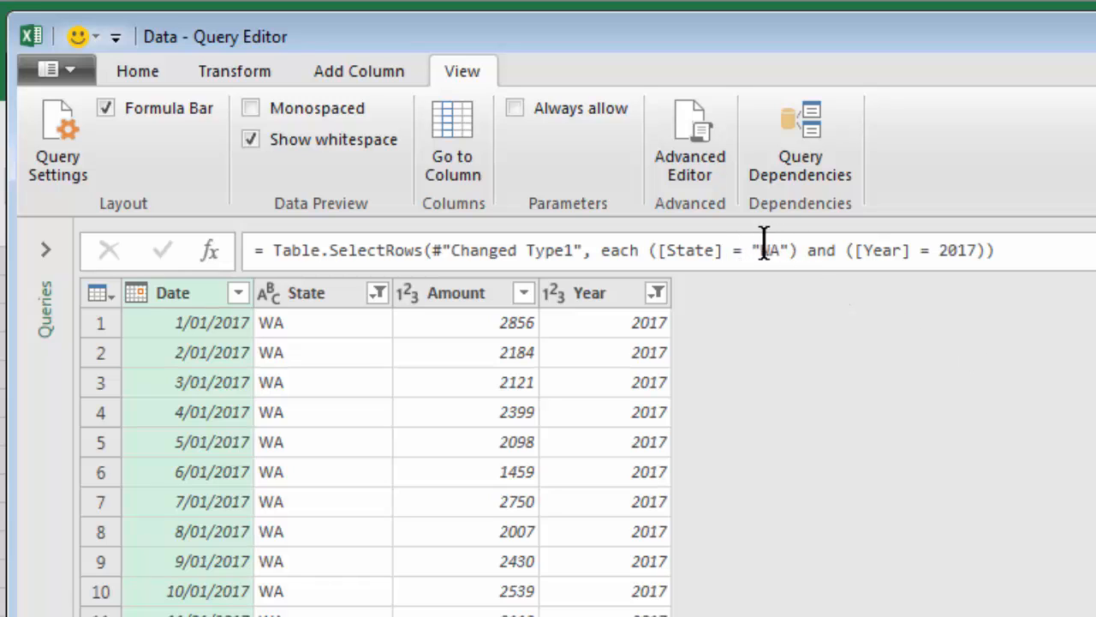
pyautogui.moveTo(751, 249); pyautogui.dragTo(783, 257)
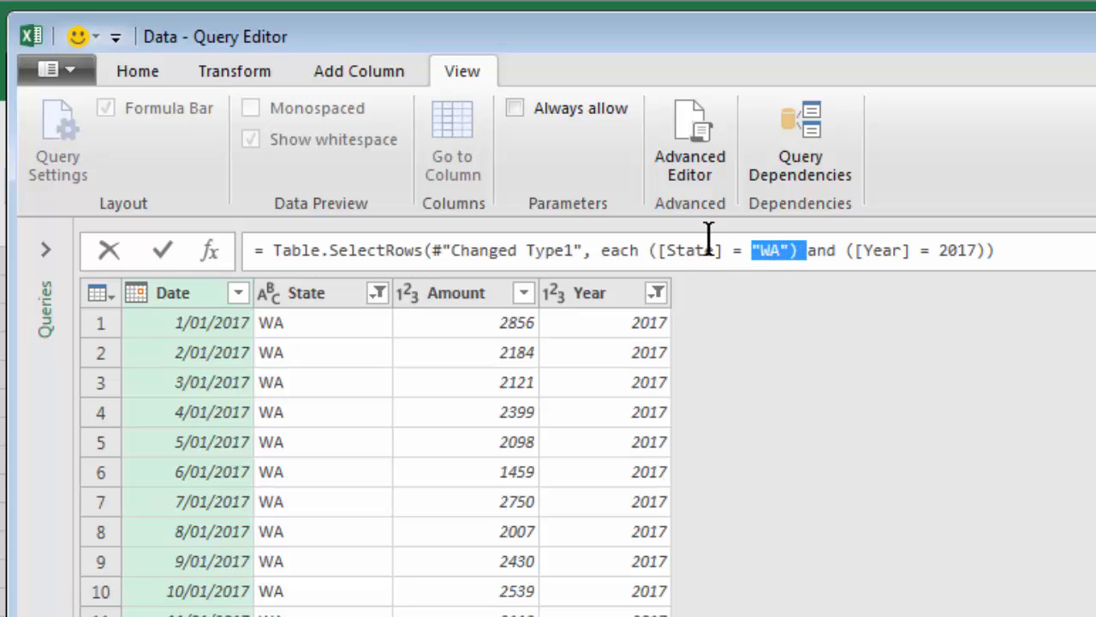
pyautogui.click(757, 255)
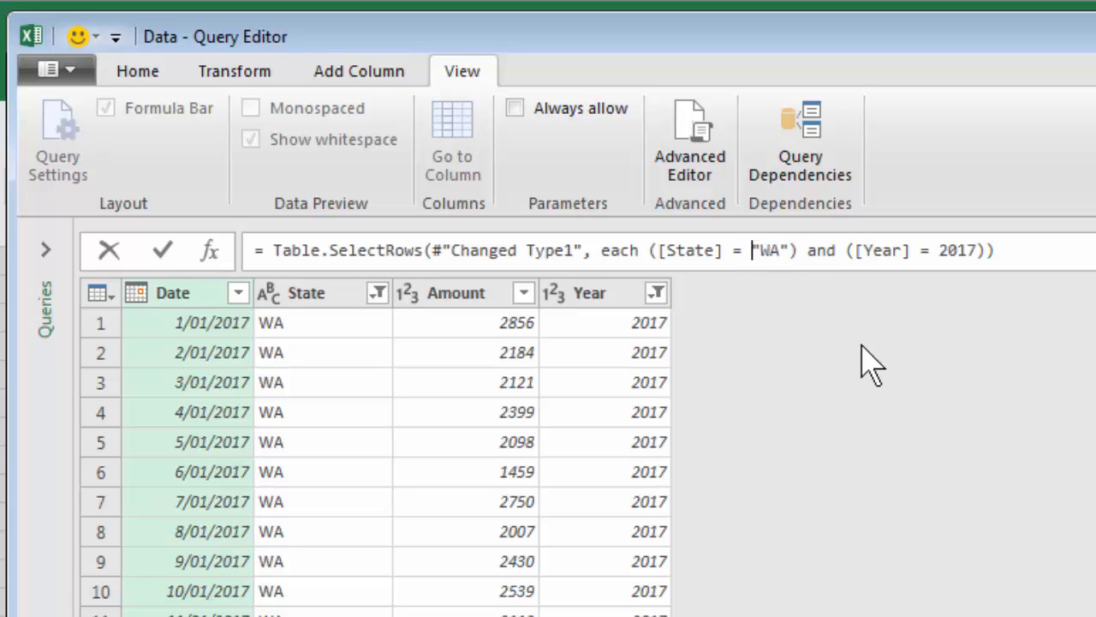
pyautogui.press('Delete')
pyautogui.press('Delete')
pyautogui.press('Delete')
pyautogui.press('Delete')
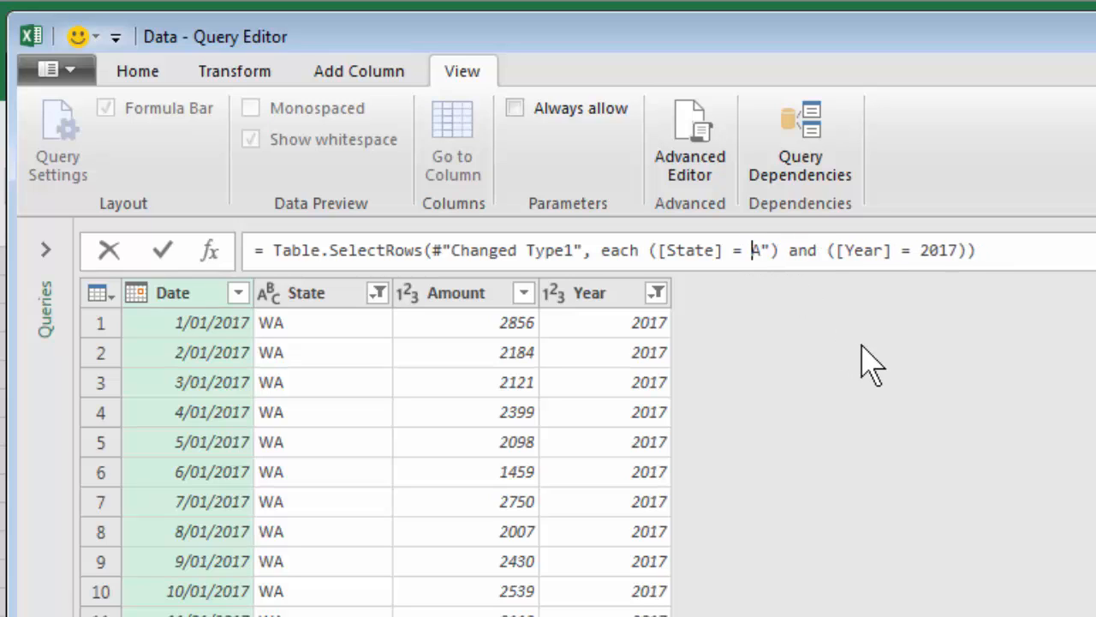
pyautogui.write('State')
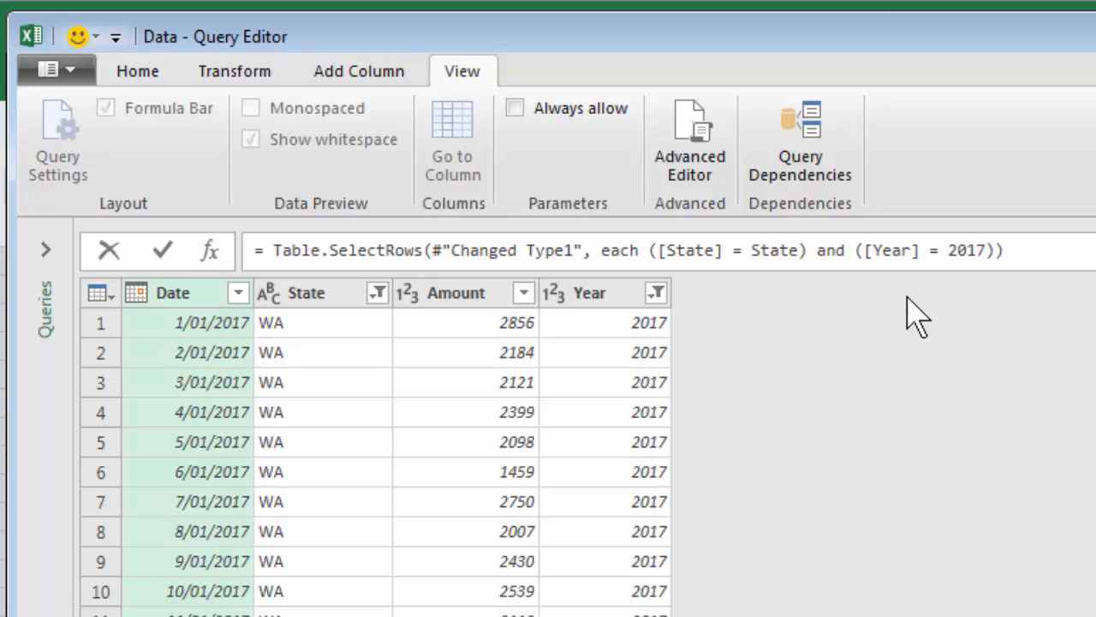
# Step: In the Filtered Rows formula, replace the fixed year criterion with the Year query name
pyautogui.click(948, 250)
pyautogui.press('Delete')
pyautogui.press('Delete')
pyautogui.press('Delete')
pyautogui.press('Delete')
pyautogui.write('Year')
pyautogui.moveTo(751, 250); pyautogui.dragTo(803, 250)
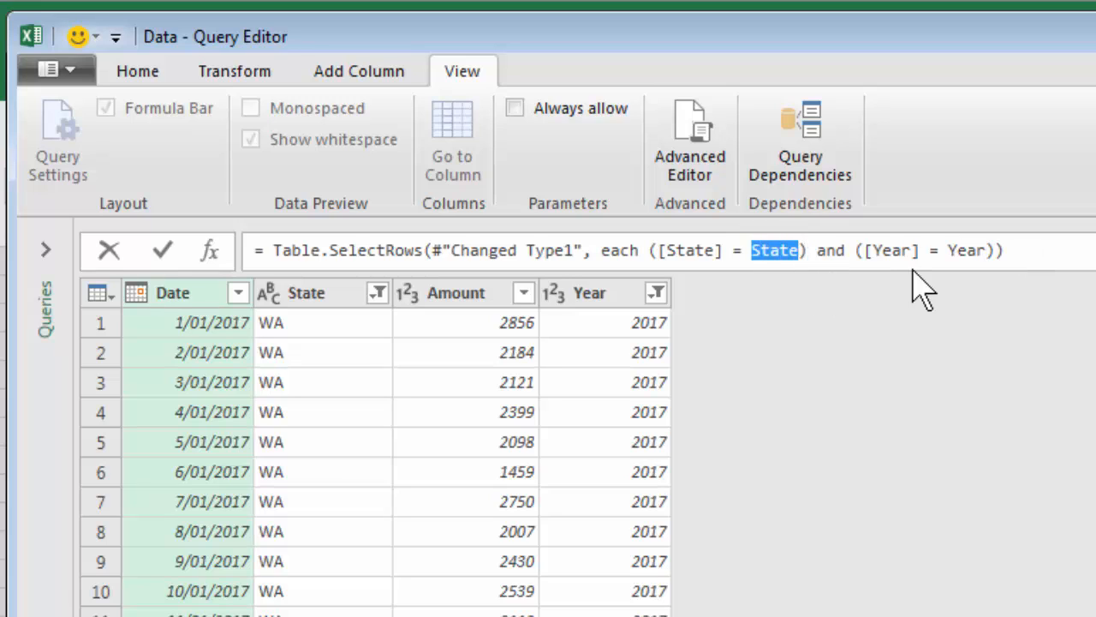
pyautogui.moveTo(957, 250); pyautogui.dragTo(985, 252)
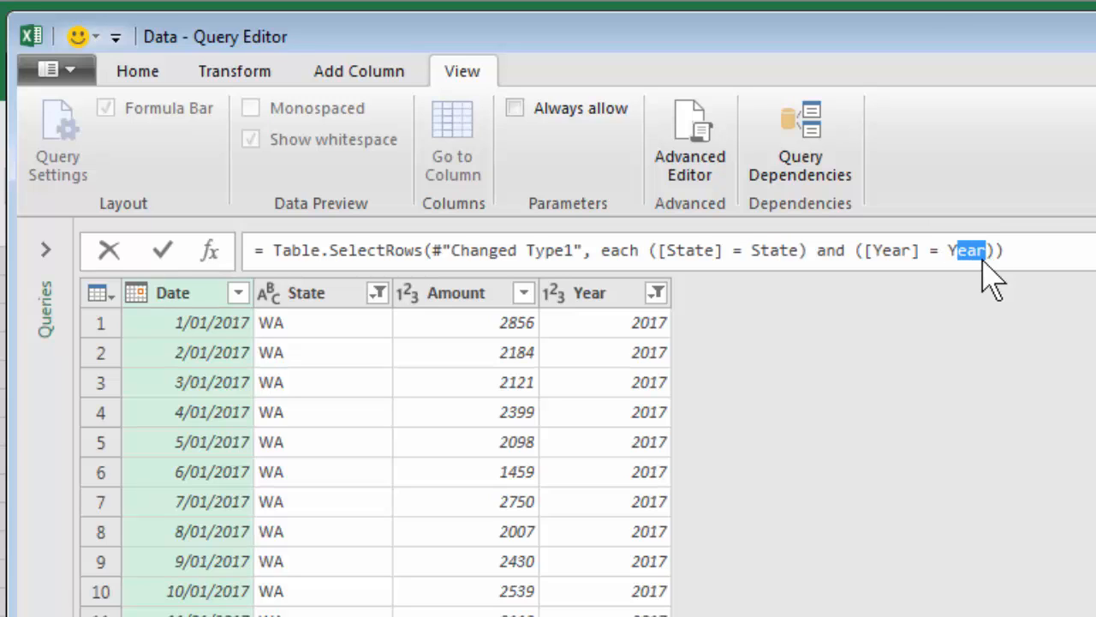
pyautogui.click(743, 250)
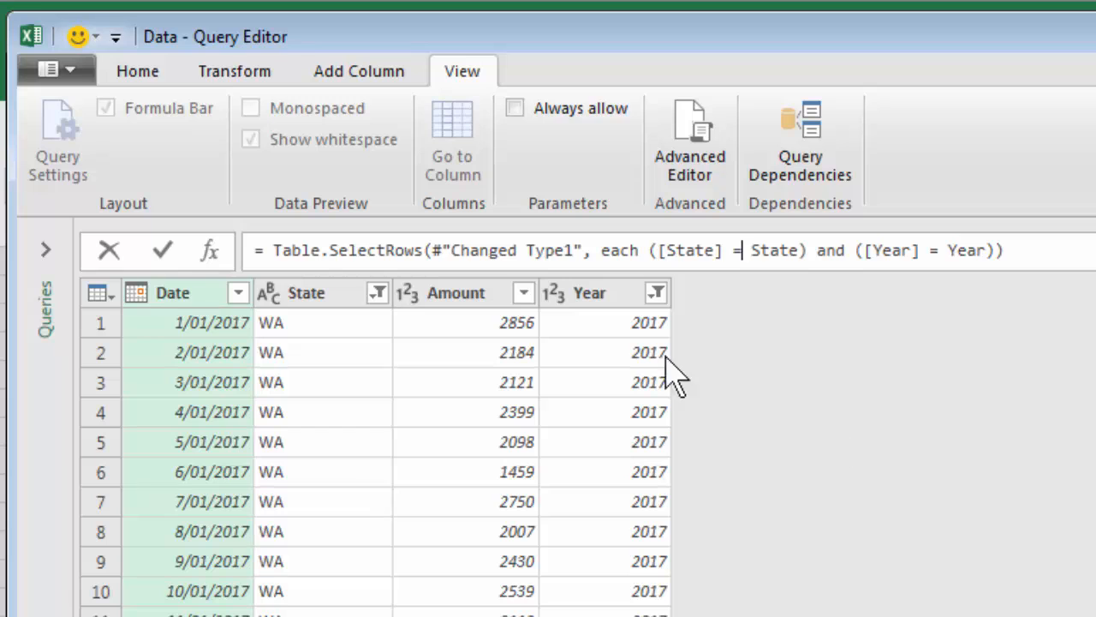
# Step: Close the Data query editor, keeping the changes and loading the results to the Extract sheet
pyautogui.click(142, 71)
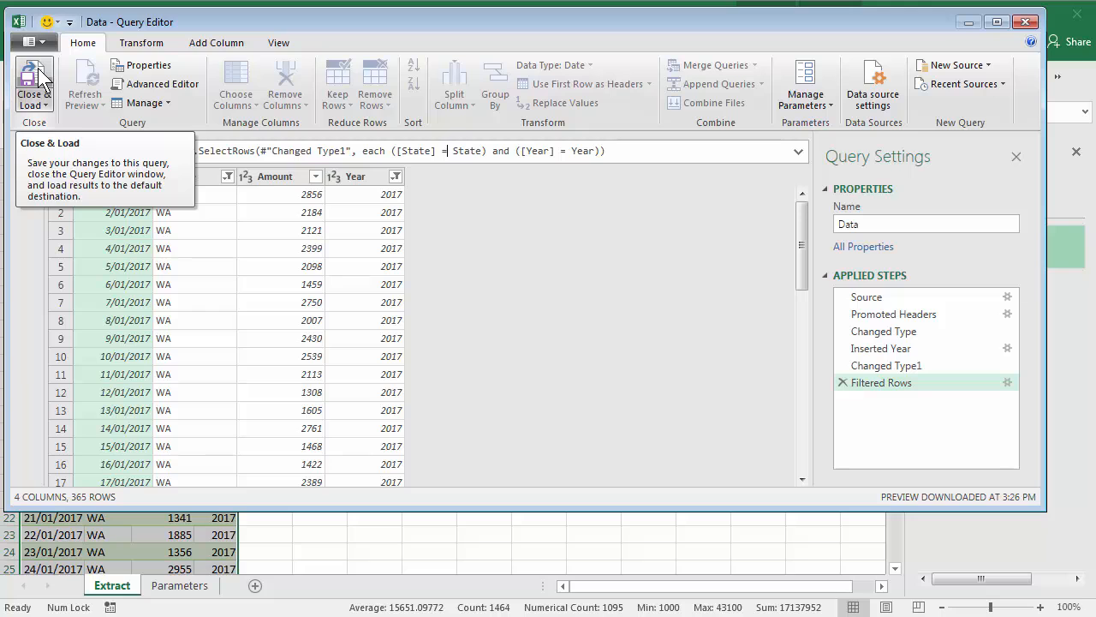
pyautogui.click(39, 76)
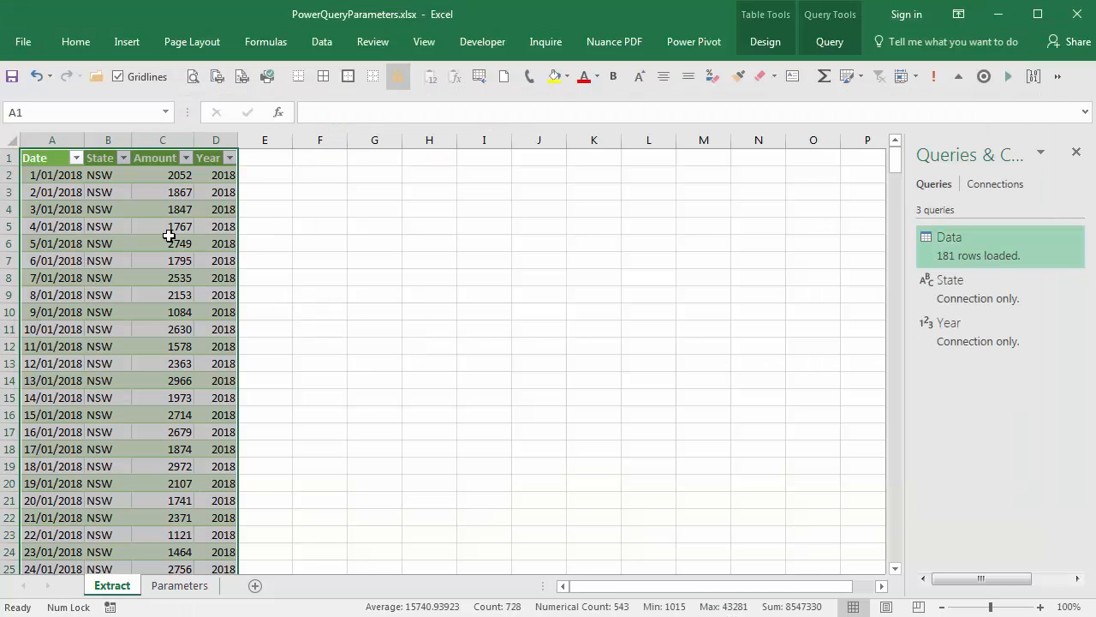
pyautogui.click(221, 204)
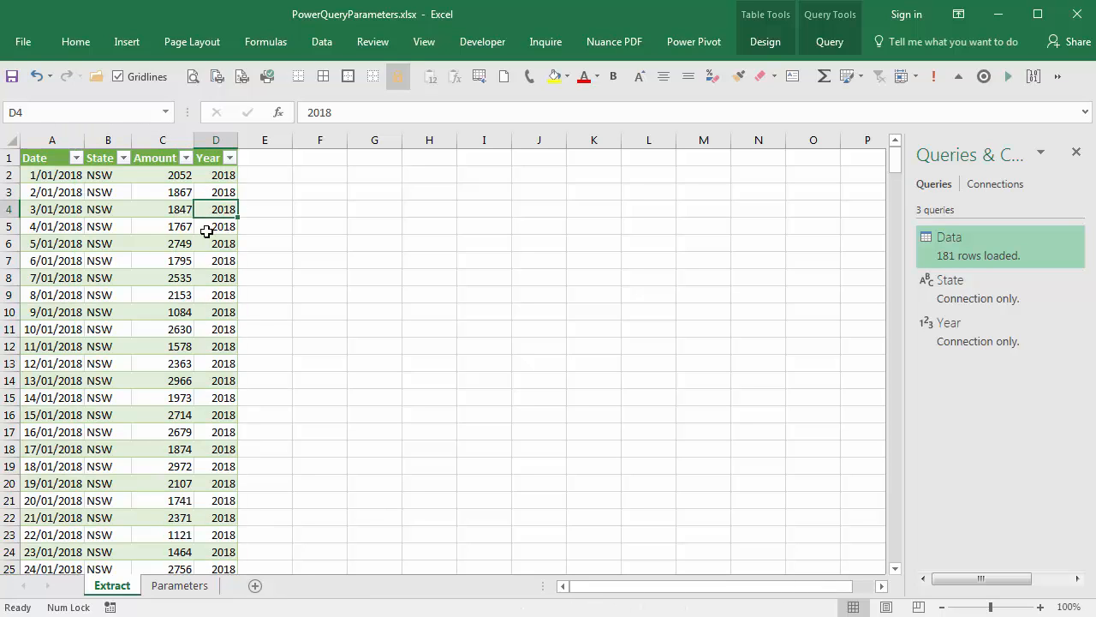
# Step: On the Parameters sheet, set the State value to VIC and the Year value to 2017
pyautogui.click(190, 589)
pyautogui.click(250, 212)
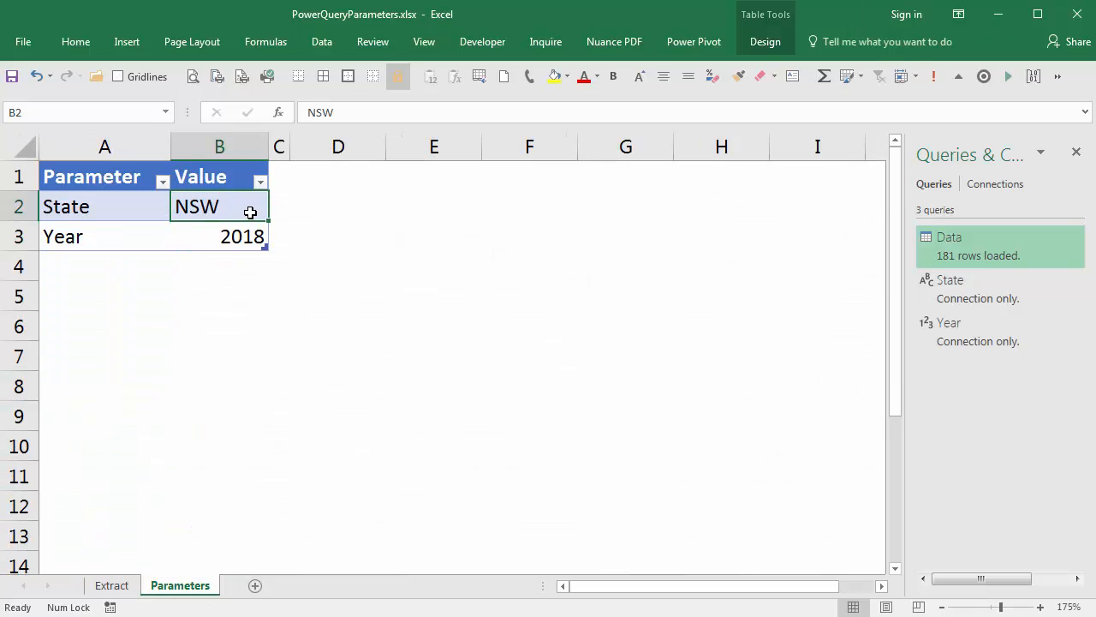
pyautogui.write('VIC')
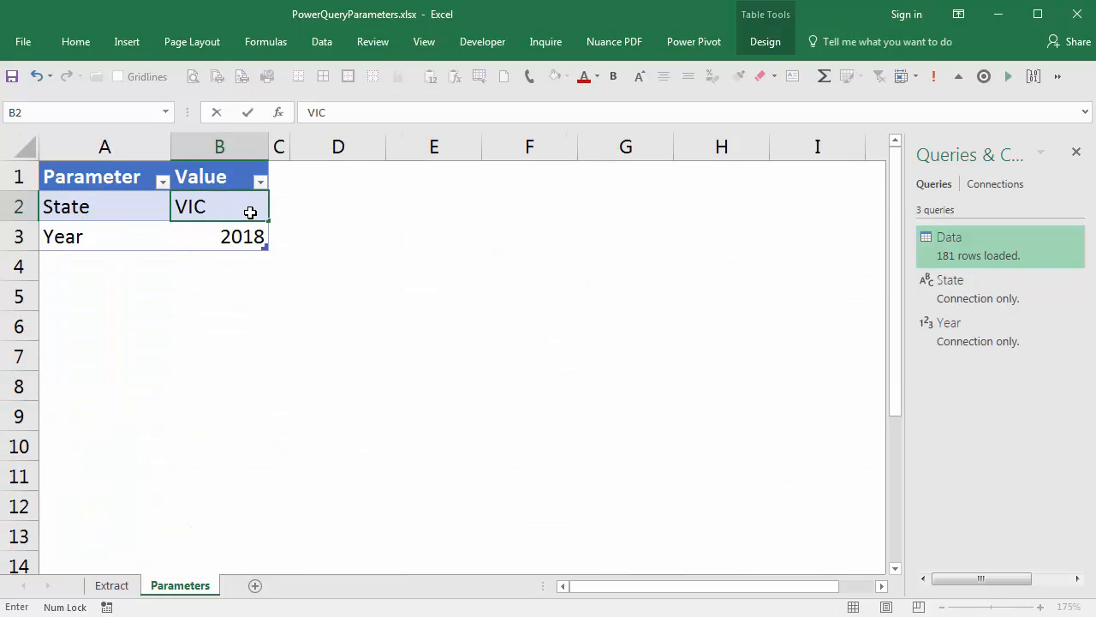
pyautogui.press('Return')
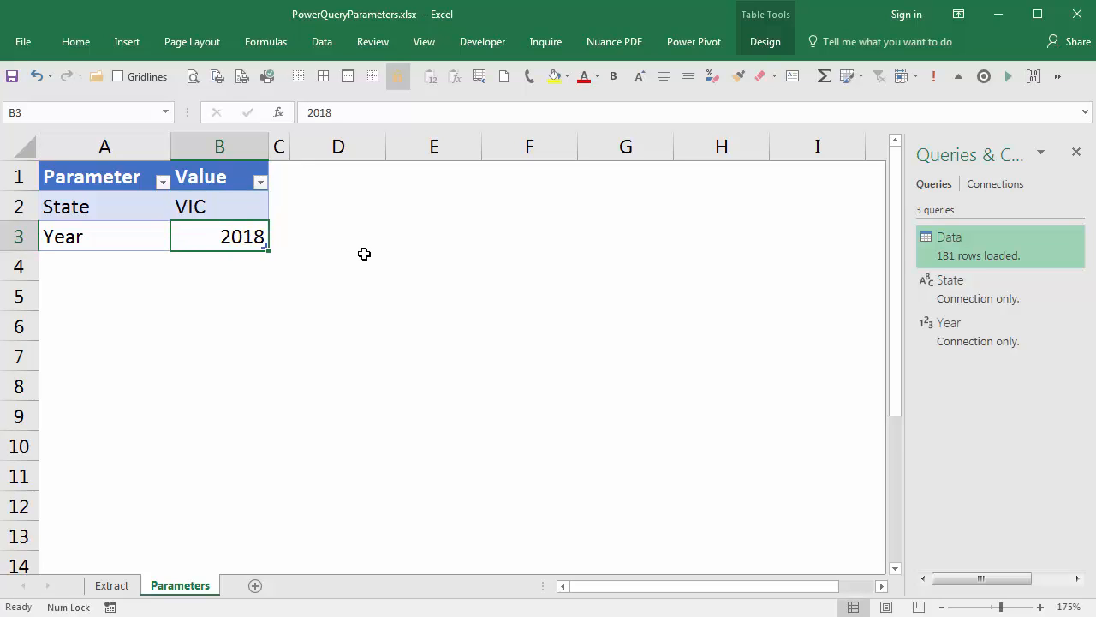
pyautogui.write('2017')
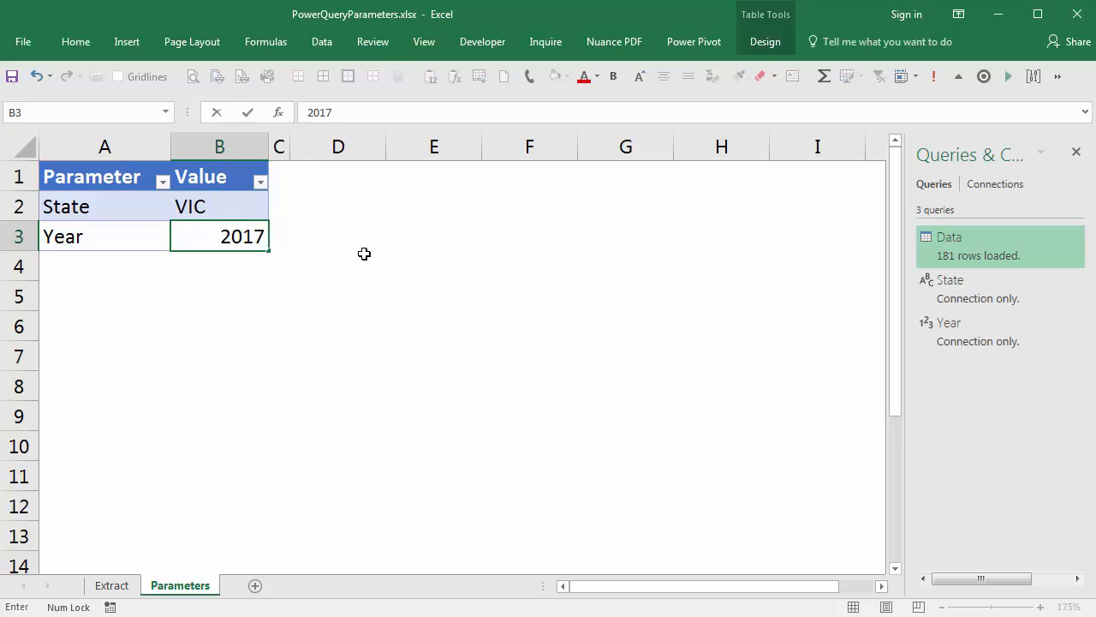
pyautogui.press('Up')
# Step: Return to the Extract sheet and refresh the Data query
pyautogui.click(112, 585)
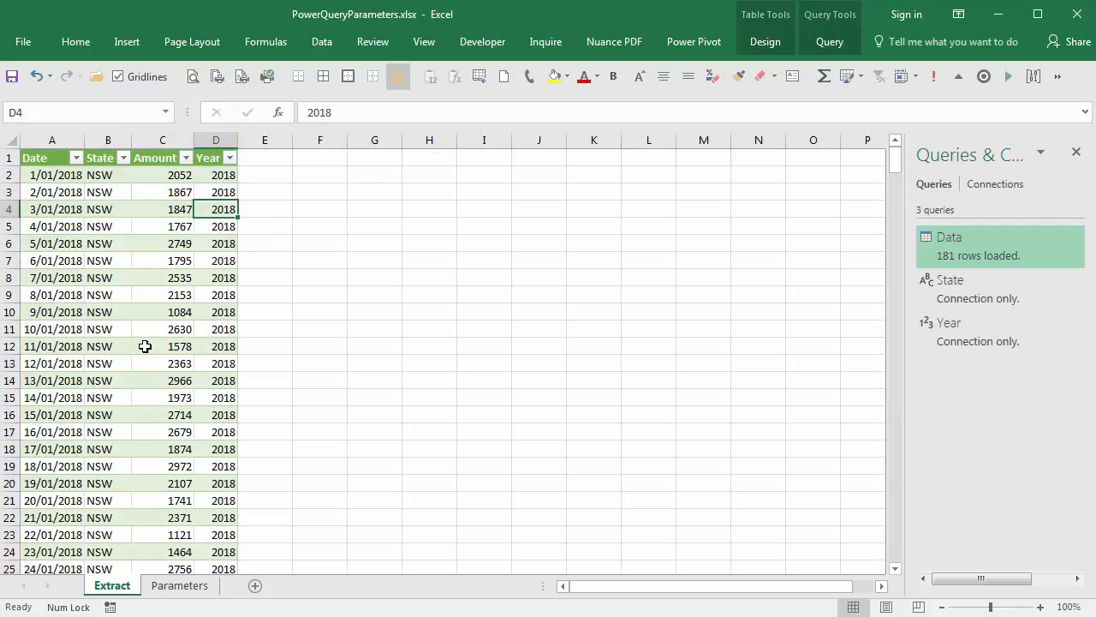
pyautogui.click(154, 296)
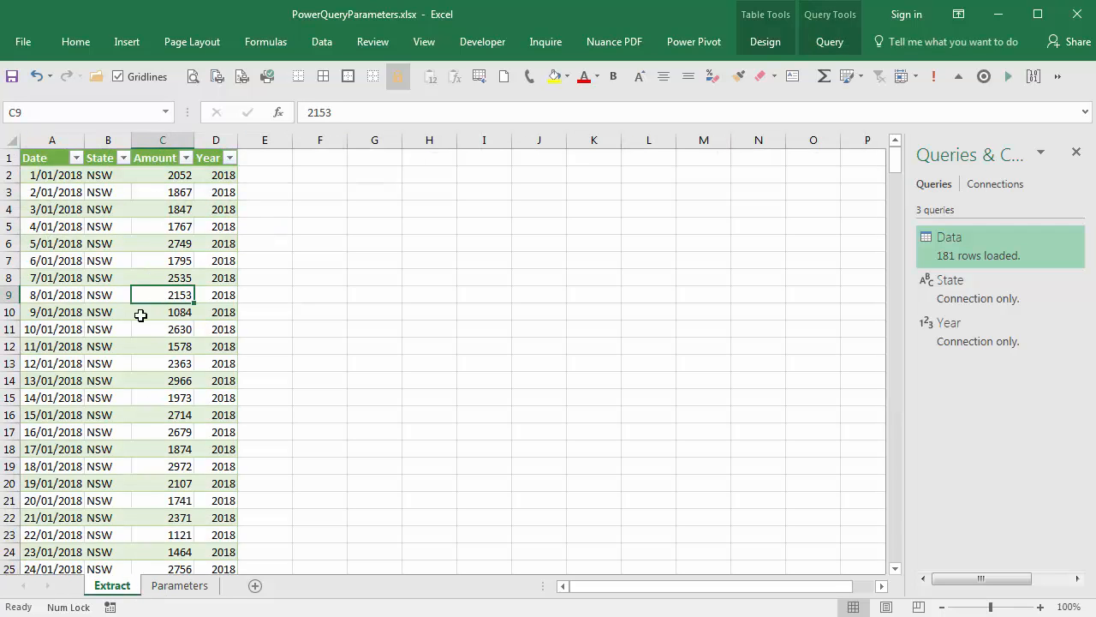
pyautogui.rightClick(962, 244)
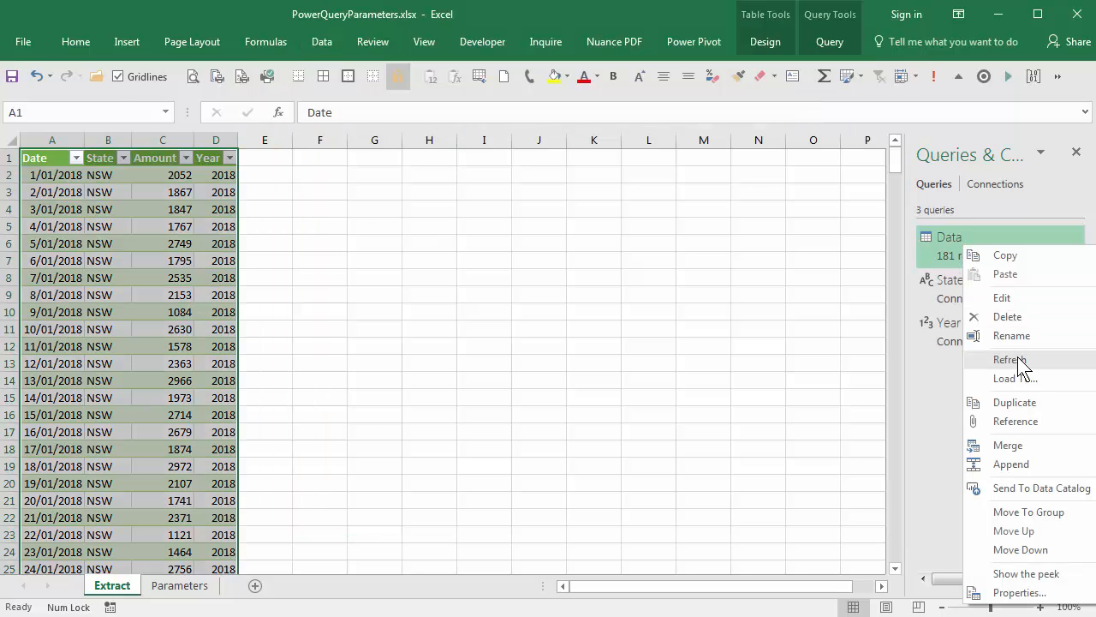
pyautogui.click(1015, 360)
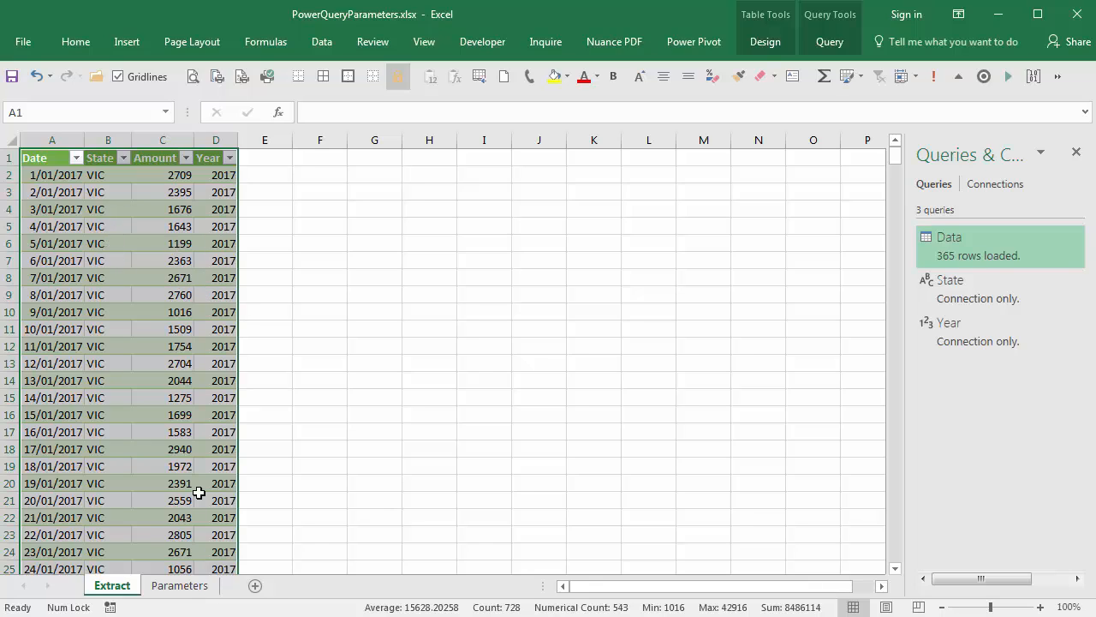
# Step: Compare the State and Year columns on the Extract sheet with the values in the Parameters table
pyautogui.click(180, 587)
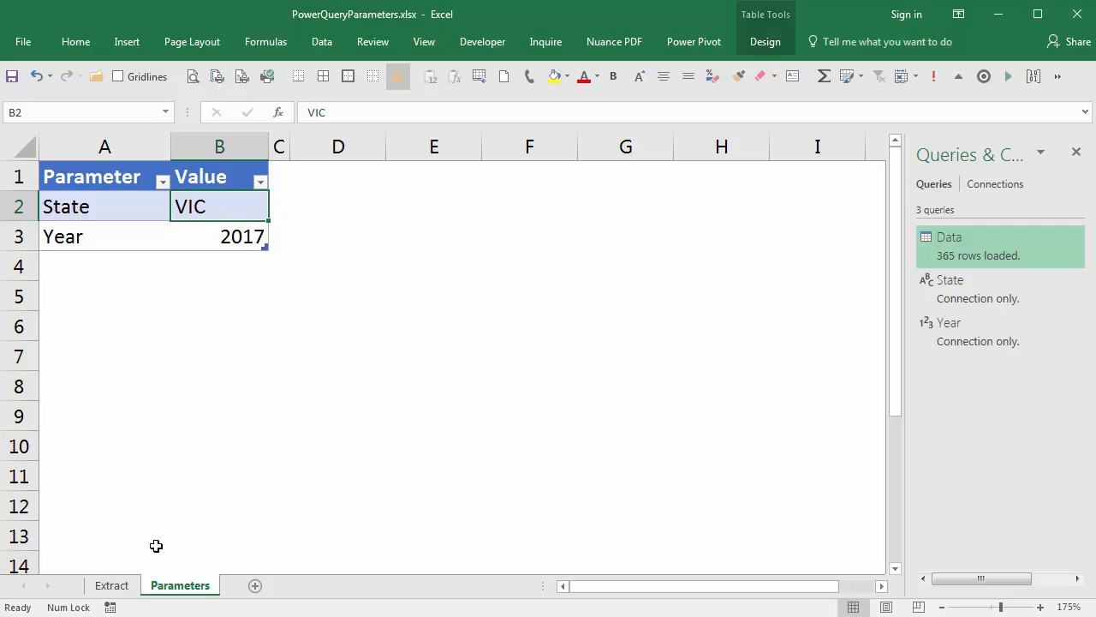
pyautogui.click(131, 586)
pyautogui.click(151, 262)
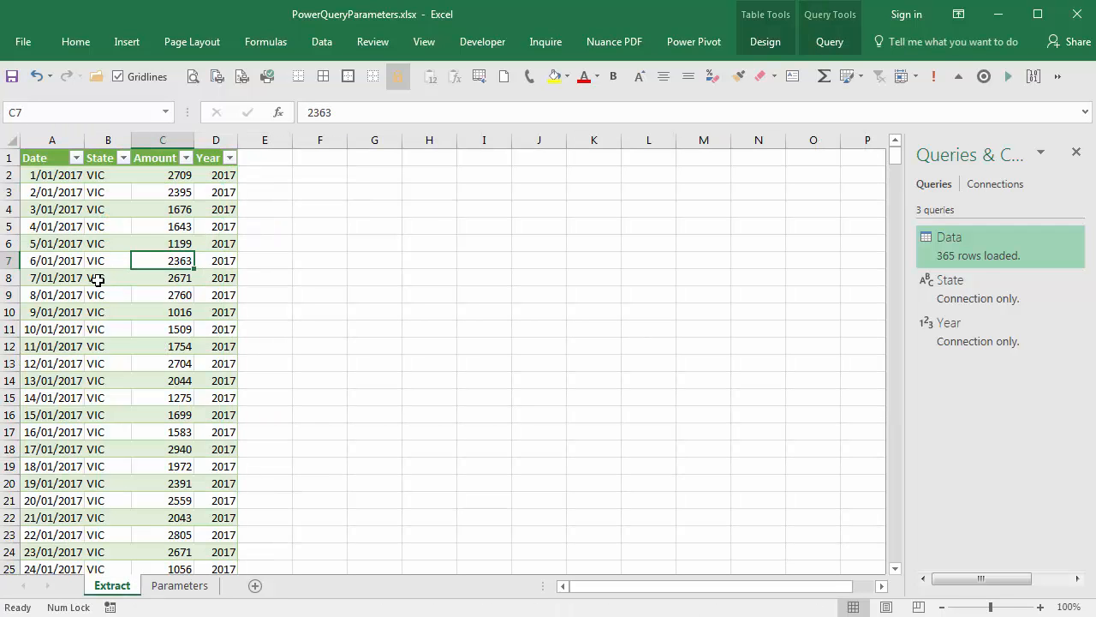
pyautogui.click(96, 262)
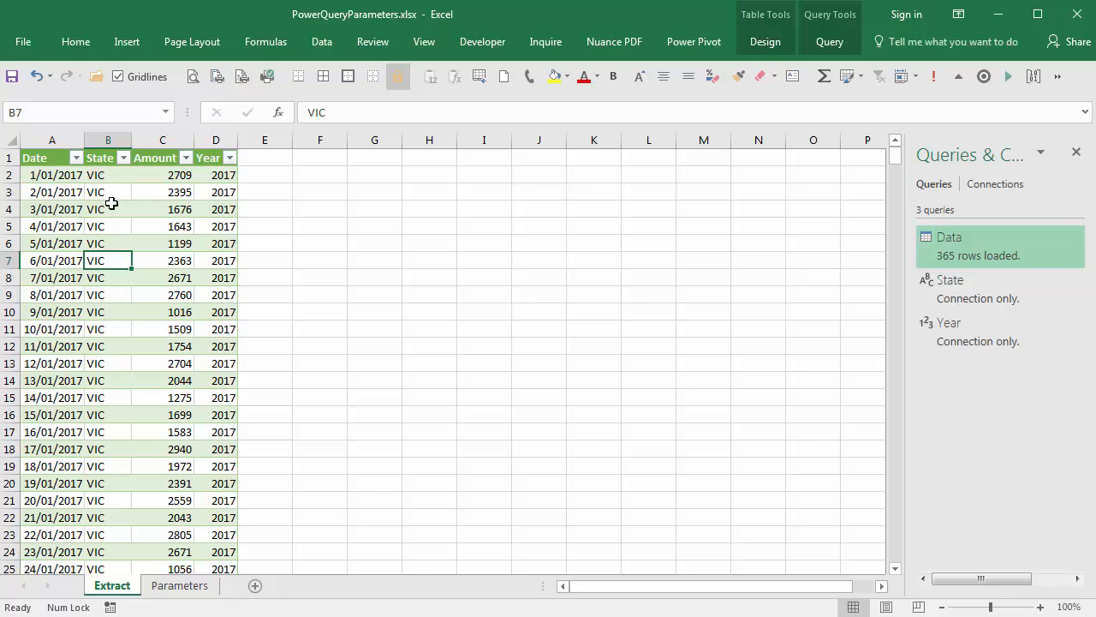
pyautogui.click(213, 279)
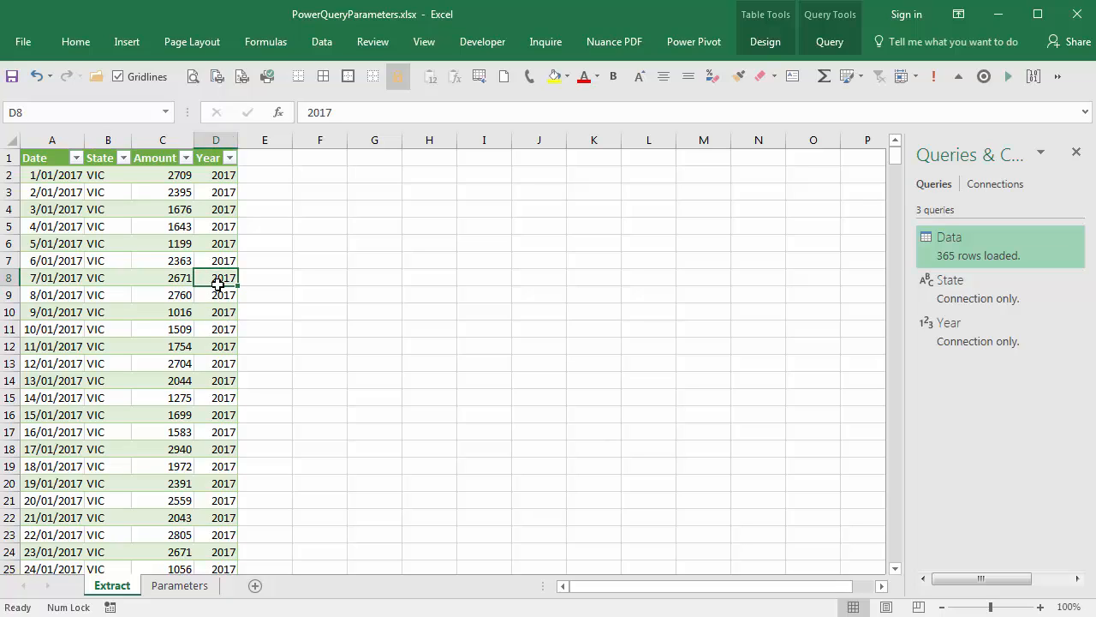
pyautogui.click(219, 140)
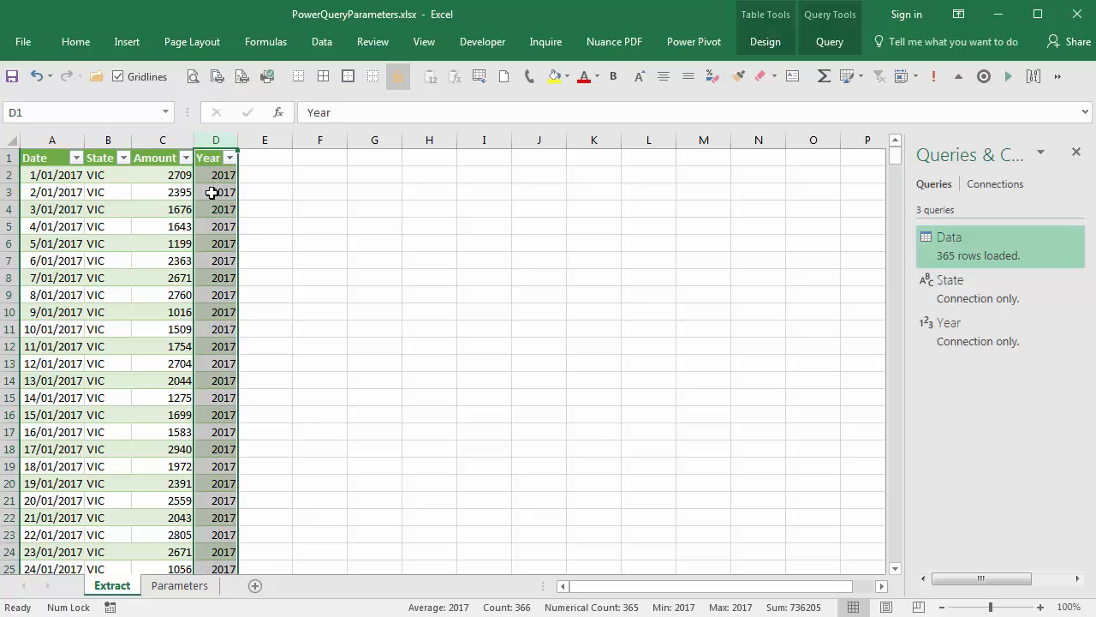
pyautogui.click(181, 586)
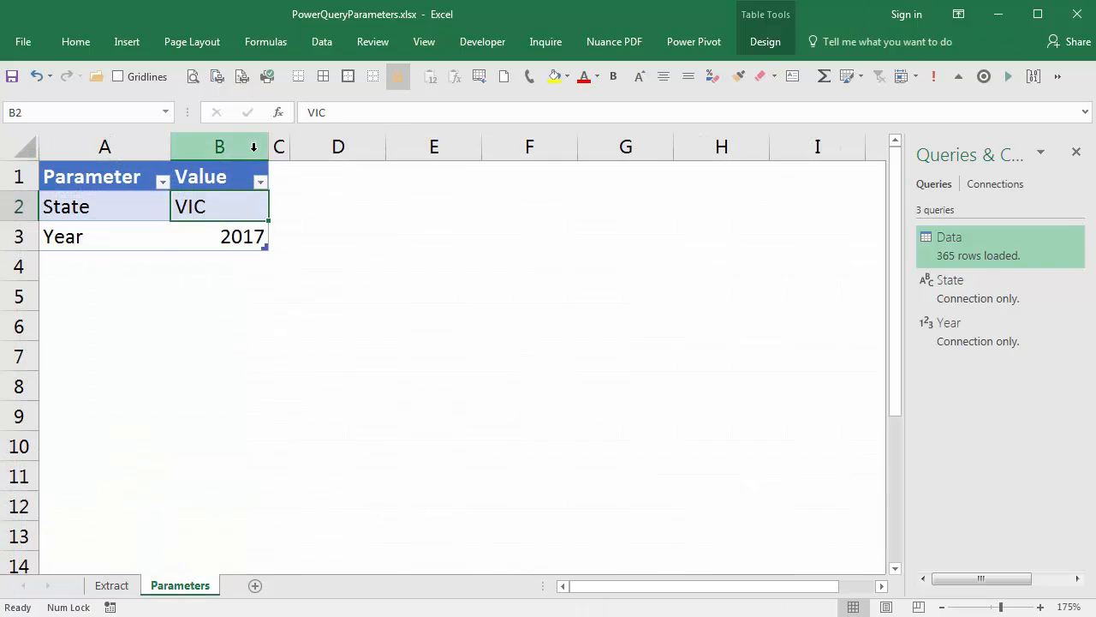
pyautogui.click(242, 237)
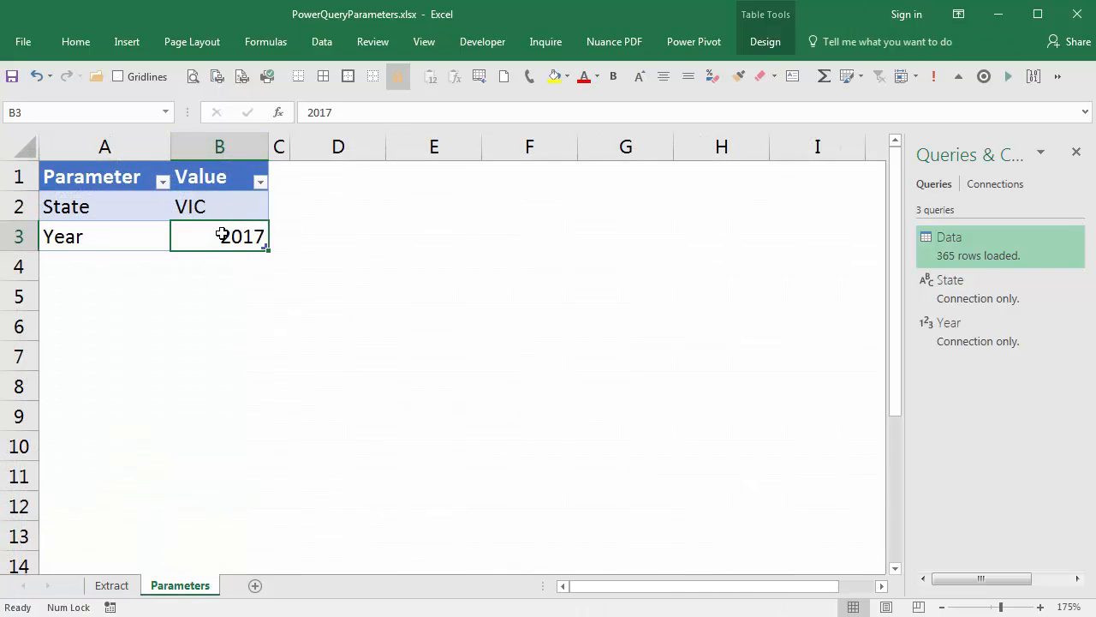